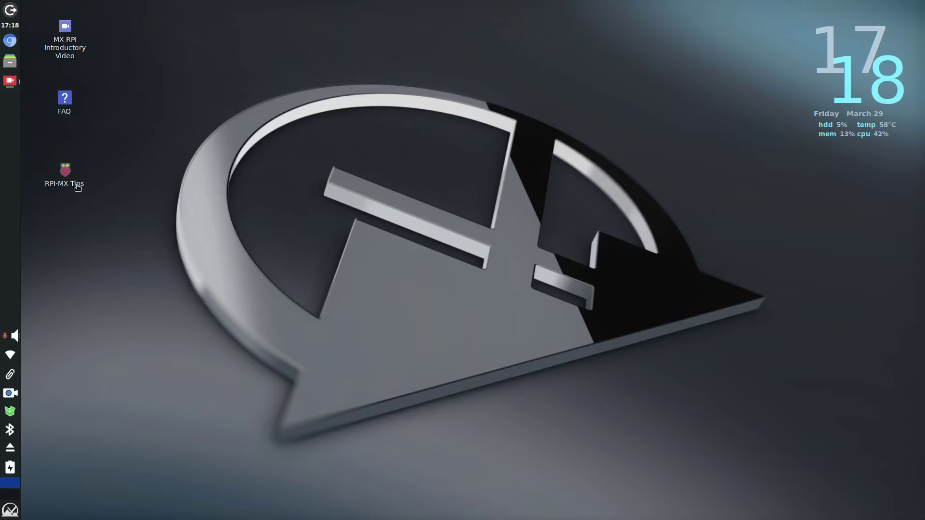
- Open the RPI-MX Tips desktop shortcut to show the MX-23.1 Raspberry Pi respin blog page
{"action": "double_click", "coordinate": [68, 171]}
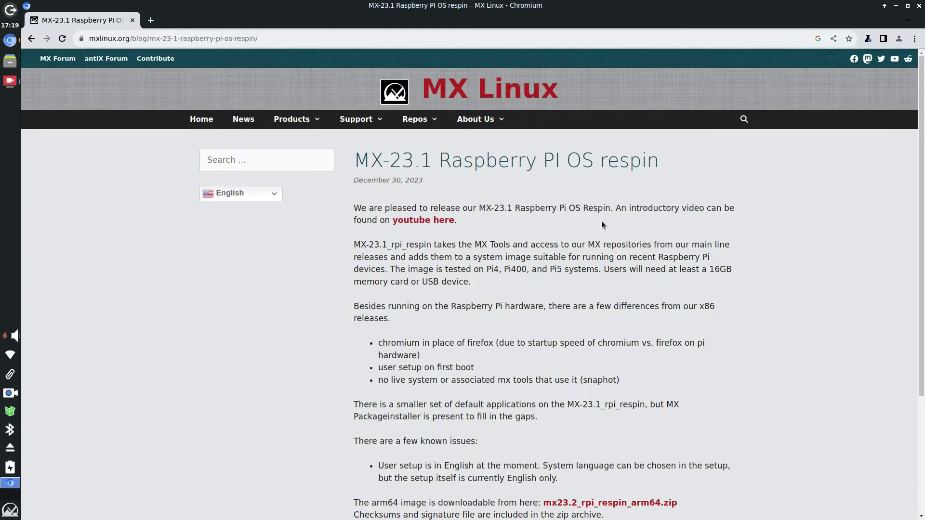
- Scroll down the MX-23.1 respin post and start downloading mx23.2_rpi_respin_arm64.zip
{"action": "mouse_move", "coordinate": [507, 126]}
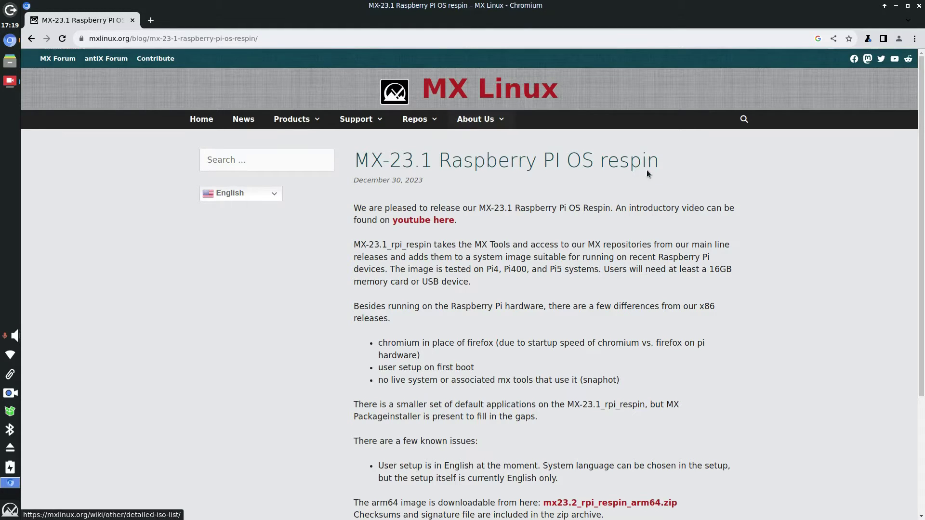
{"action": "scroll", "coordinate": [585, 259], "scroll_direction": "down", "scroll_amount": 2}
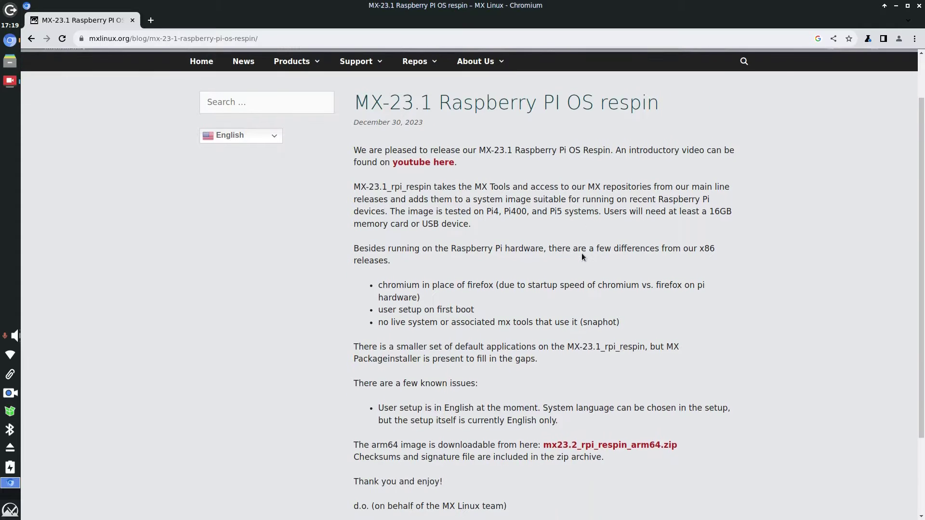
{"action": "scroll", "coordinate": [582, 253], "scroll_direction": "down", "scroll_amount": 3}
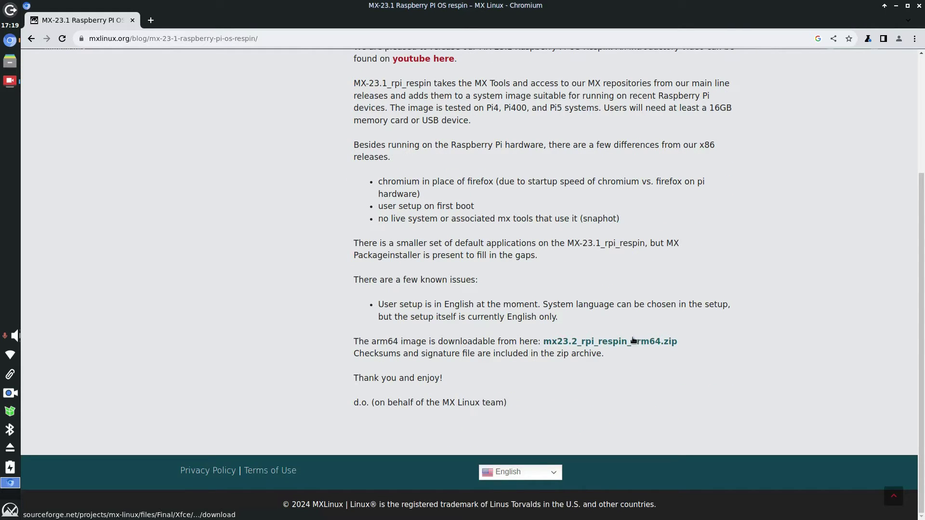
{"action": "left_click", "coordinate": [608, 345]}
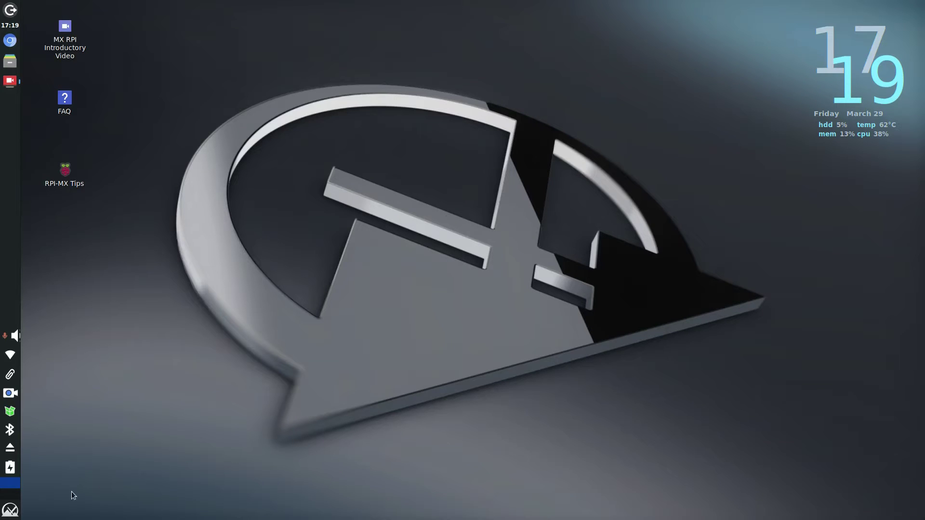
- Launch Raspberry Pi Imager from the Whisker menu by searching 'rpi-im'
{"action": "left_click", "coordinate": [12, 512]}
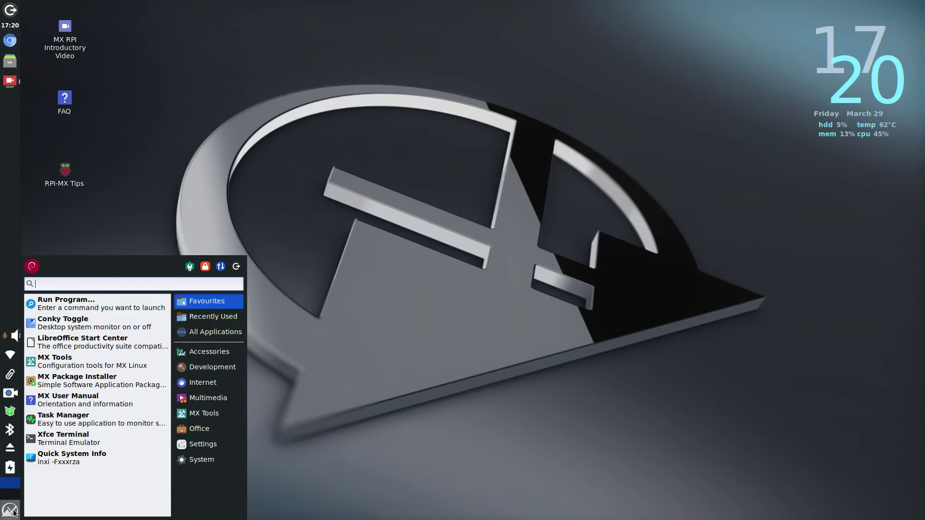
{"action": "type", "text": "rpi-im"}
{"action": "key", "text": "Return"}
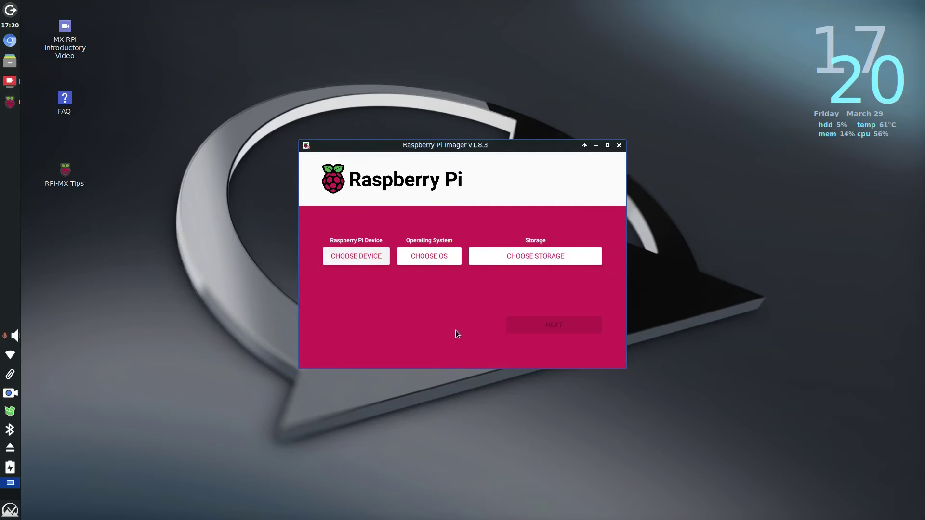
- Browse the device and OS lists and try Use custom, cancelling without choosing anything
{"action": "left_click", "coordinate": [360, 256]}
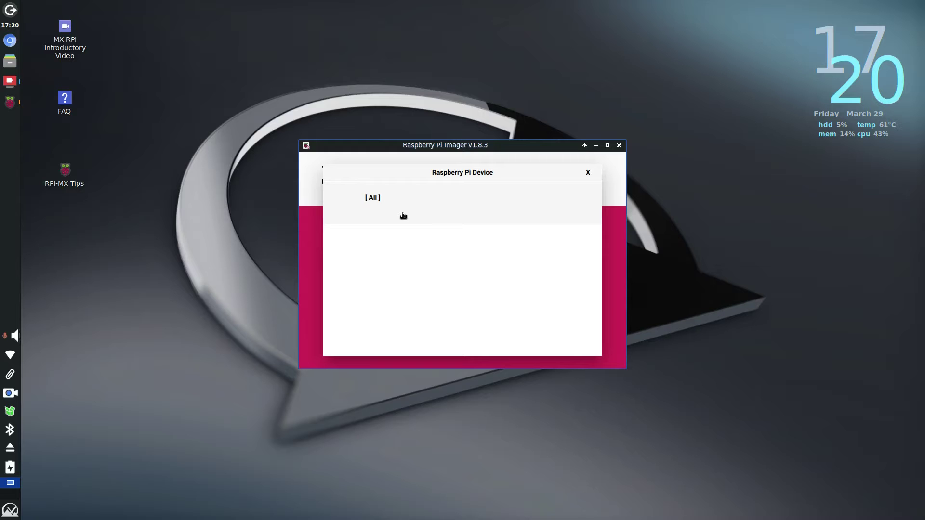
{"action": "left_click", "coordinate": [589, 173]}
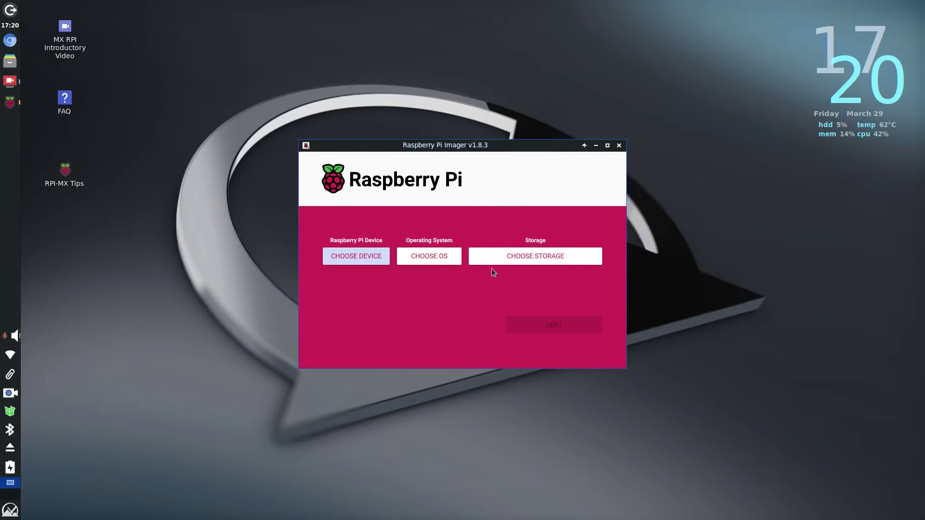
{"action": "left_click", "coordinate": [436, 262]}
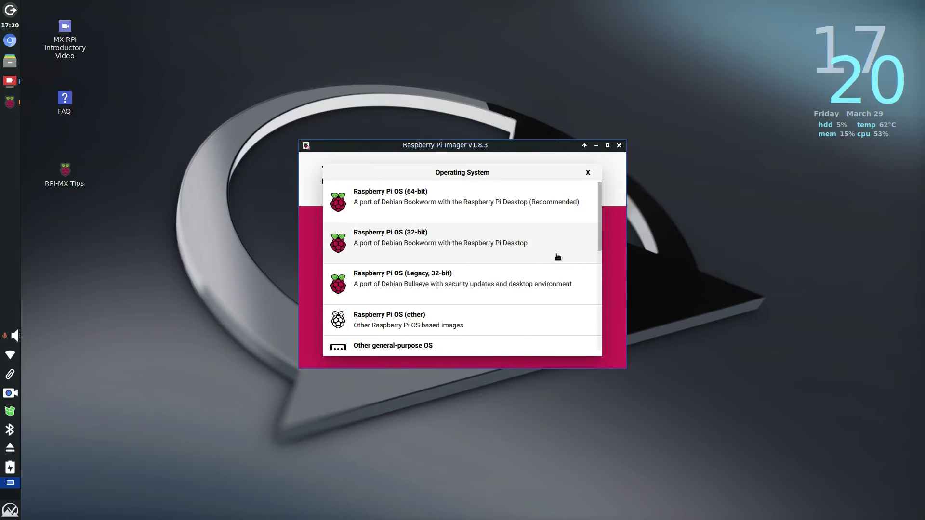
{"action": "left_click_drag", "start_coordinate": [598, 215], "coordinate": [609, 363]}
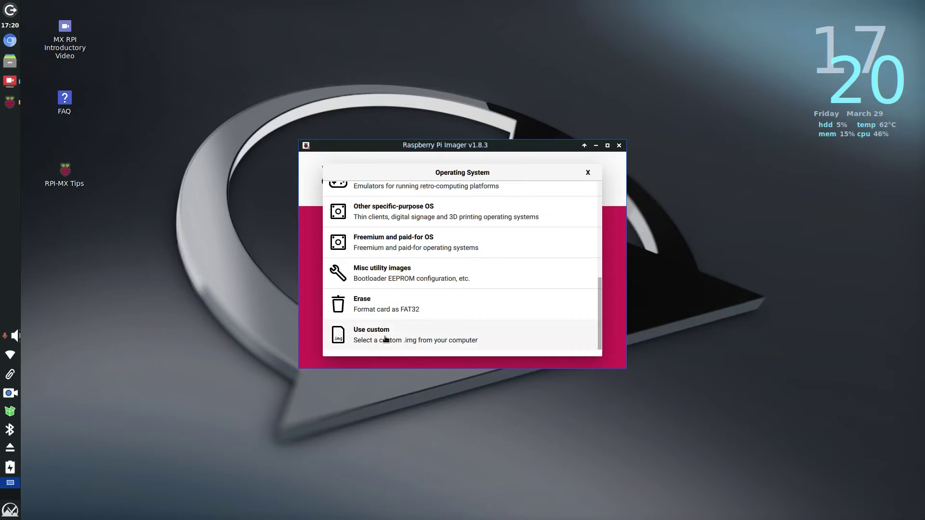
{"action": "left_click", "coordinate": [385, 339]}
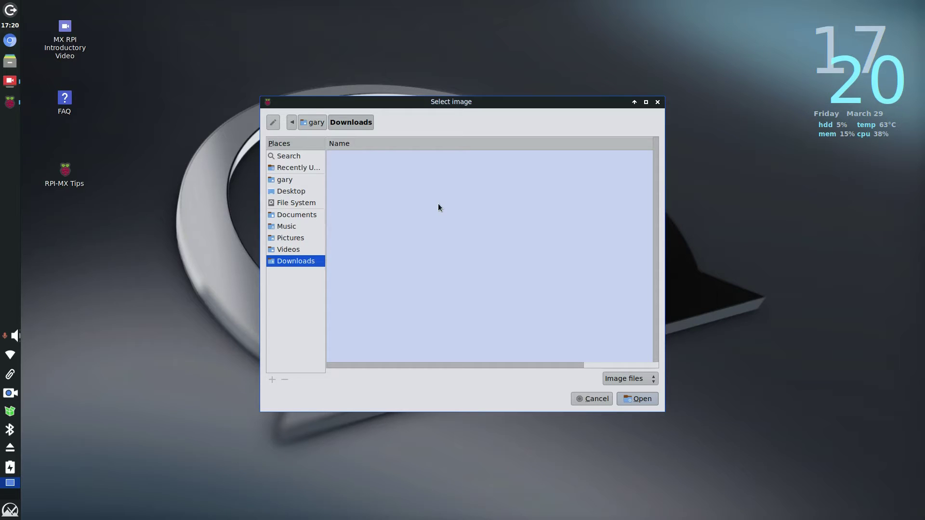
{"action": "left_click", "coordinate": [598, 401]}
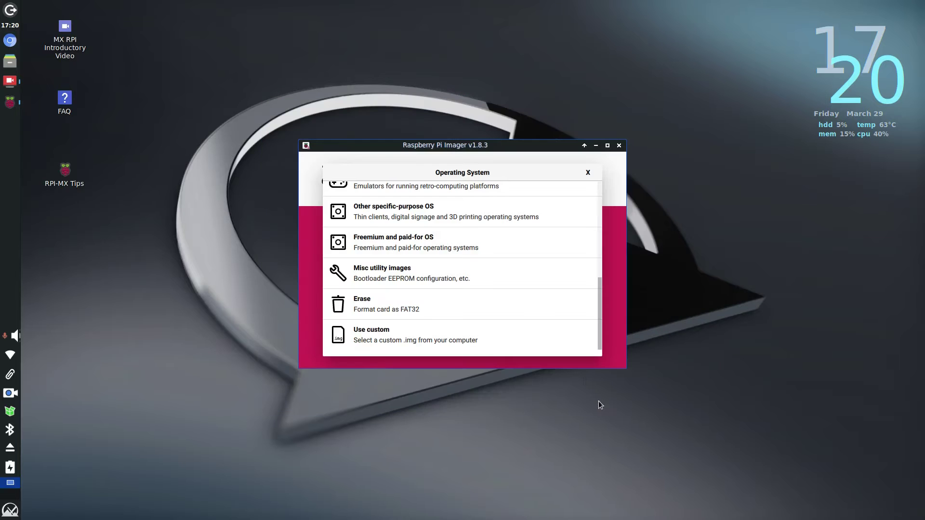
- Check Choose Storage twice, find no drives listed, and close Raspberry Pi Imager
{"action": "left_click", "coordinate": [588, 173]}
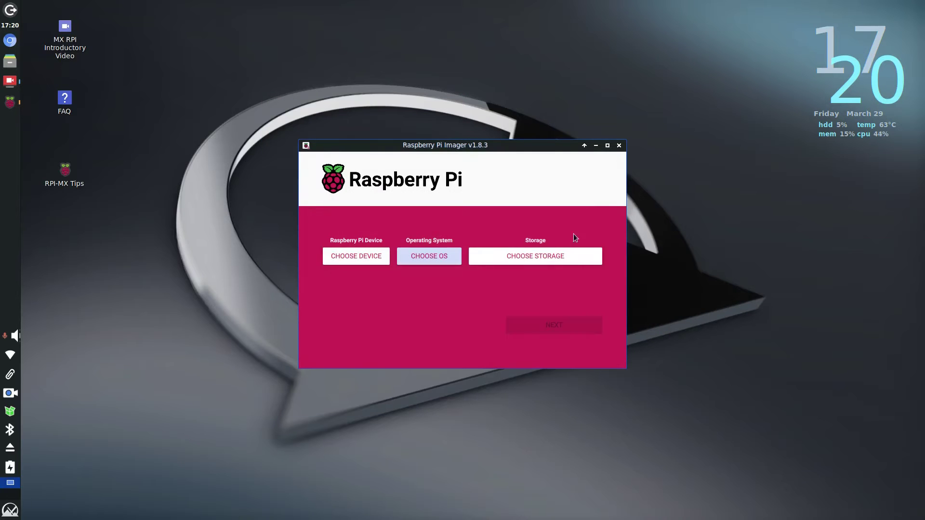
{"action": "left_click", "coordinate": [553, 254]}
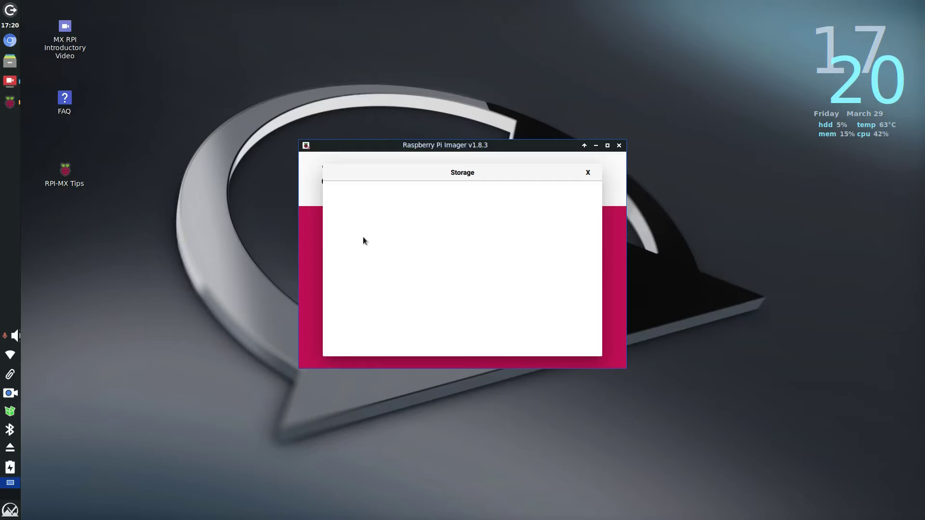
{"action": "left_click", "coordinate": [588, 173]}
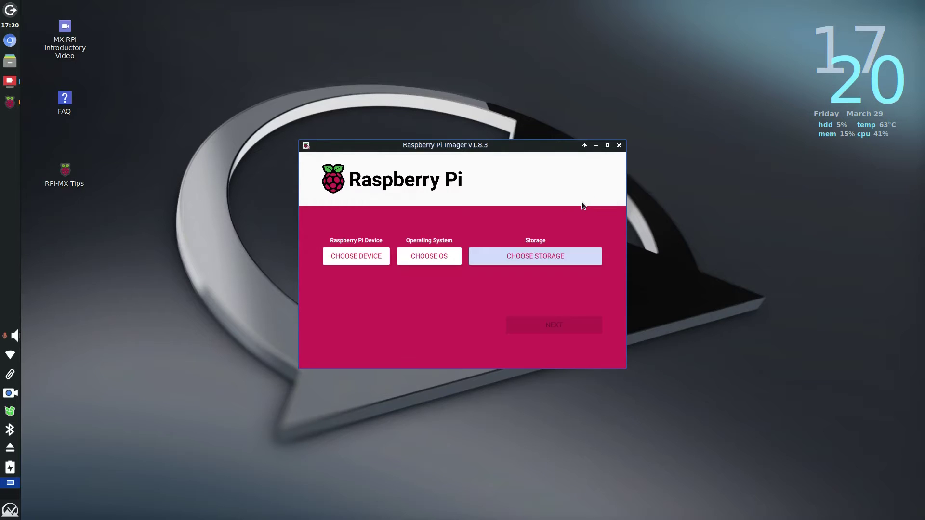
{"action": "left_click", "coordinate": [559, 259]}
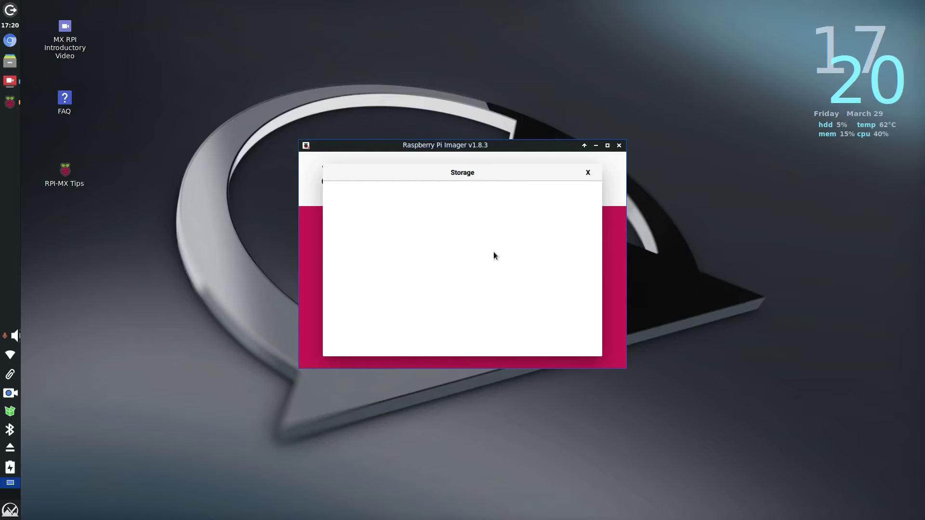
{"action": "left_click", "coordinate": [588, 174]}
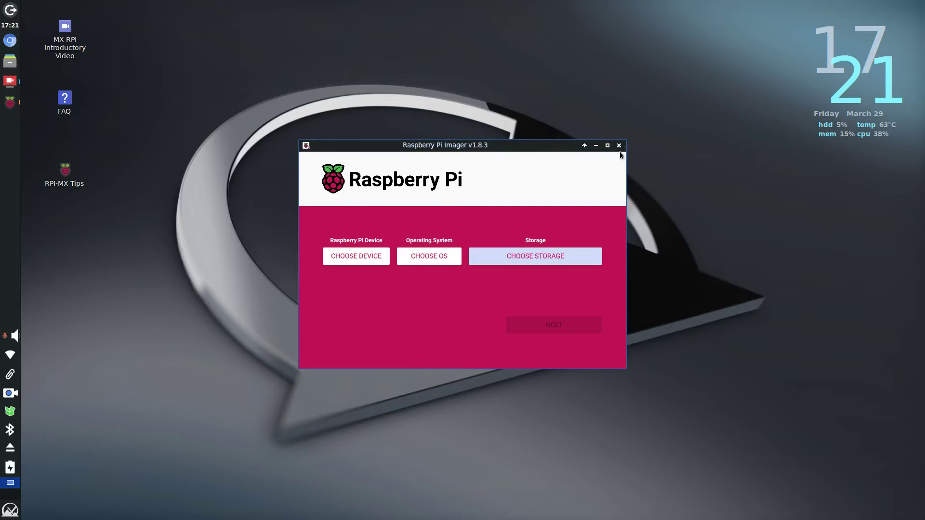
{"action": "left_click", "coordinate": [619, 146]}
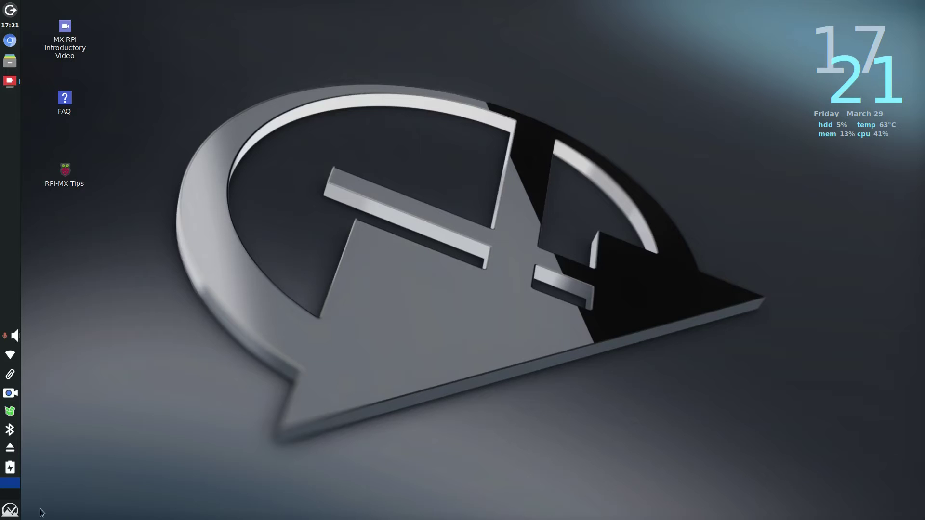
- Open a terminal and run 'sudo raspi-config', entering the administrator password
{"action": "key", "text": "ctrl+alt+t"}
{"action": "type", "text": "sudo raspi-config"}
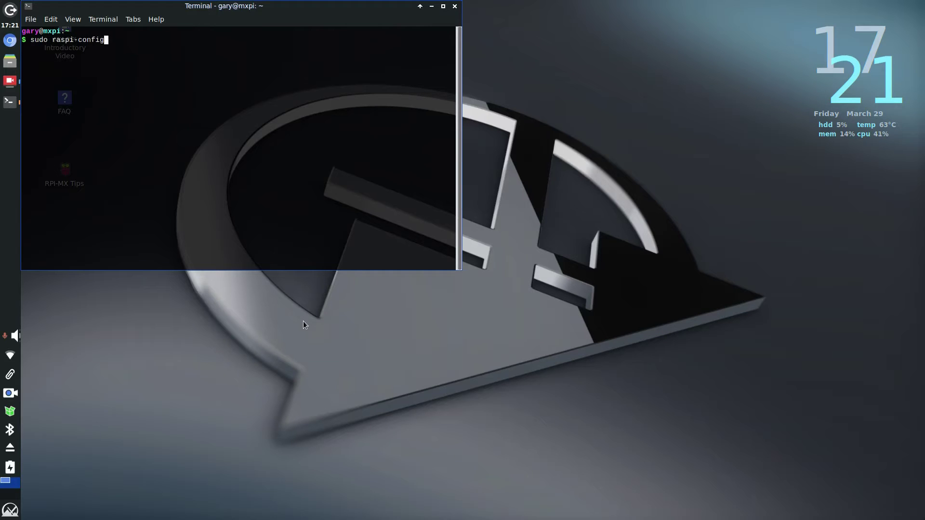
{"action": "key", "text": "Return"}
{"action": "type", "text": "*******"}
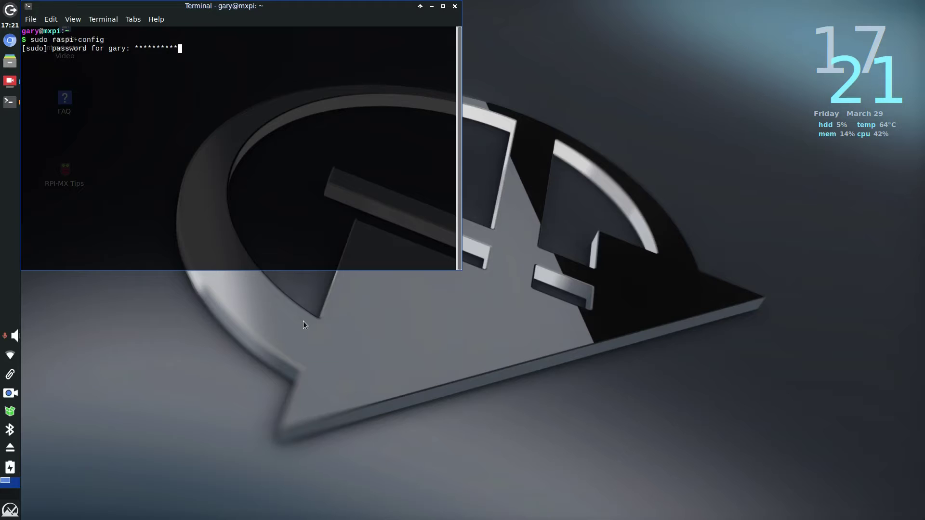
{"action": "key", "text": "Return"}
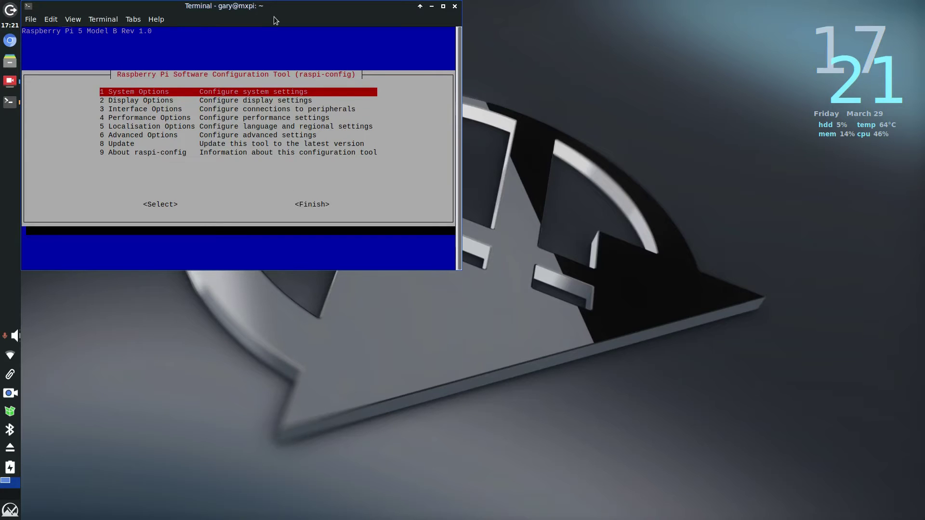
{"action": "left_click_drag", "start_coordinate": [275, 16], "coordinate": [448, 96]}
- Go to Advanced Options > Boot Order and highlight NVMe/USB Boot
{"action": "key", "text": "Down"}
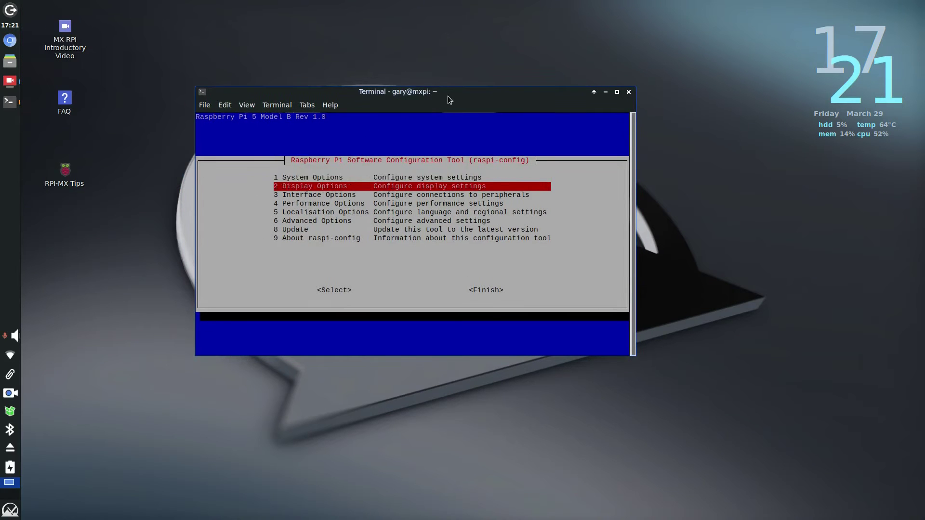
{"action": "key", "text": "Down"}
{"action": "key", "text": "Down"}
{"action": "key", "text": "Down"}
{"action": "key", "text": "Down"}
{"action": "key", "text": "Return"}
{"action": "key", "text": "Down"}
{"action": "key", "text": "Down"}
{"action": "key", "text": "Down"}
{"action": "key", "text": "Down"}
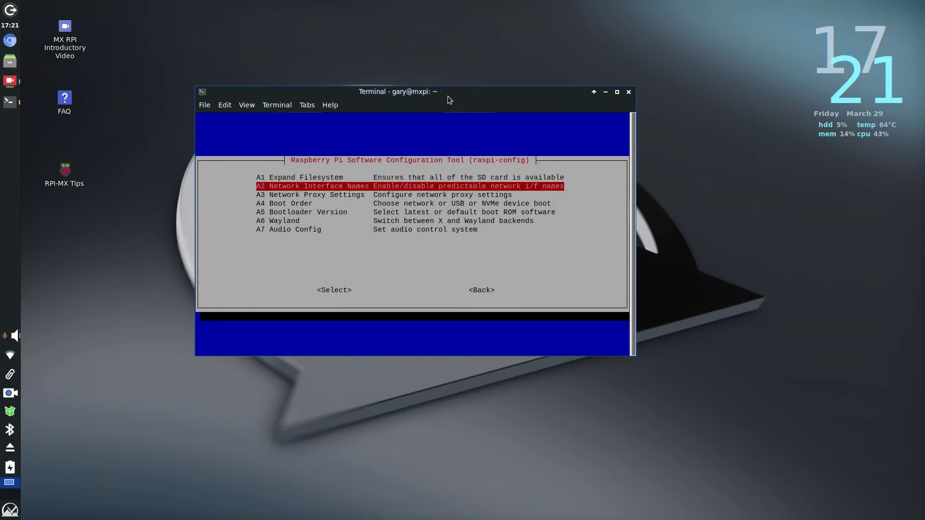
{"action": "key", "text": "Up"}
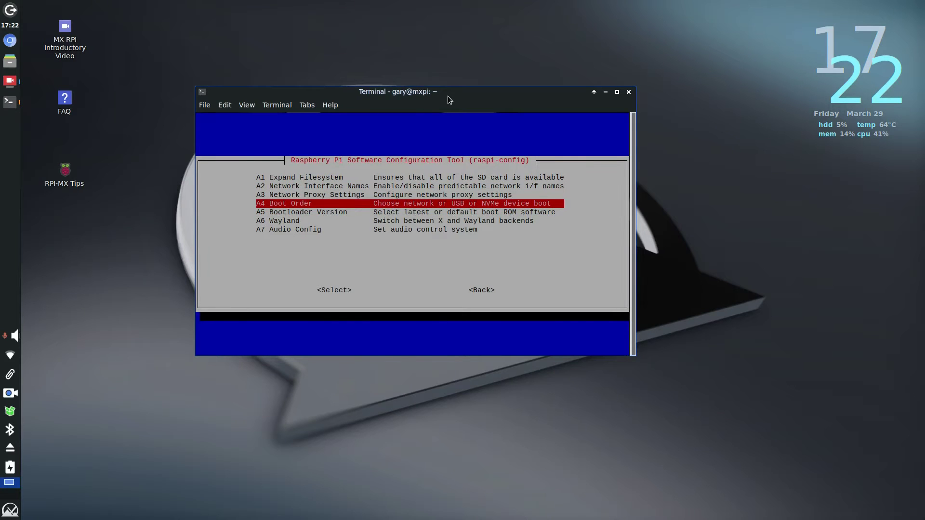
{"action": "key", "text": "Return"}
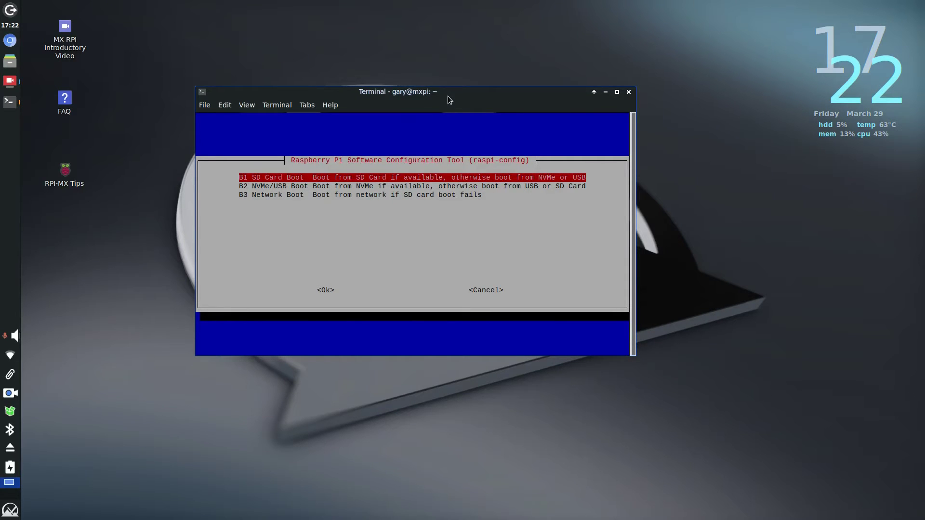
{"action": "key", "text": "Down"}
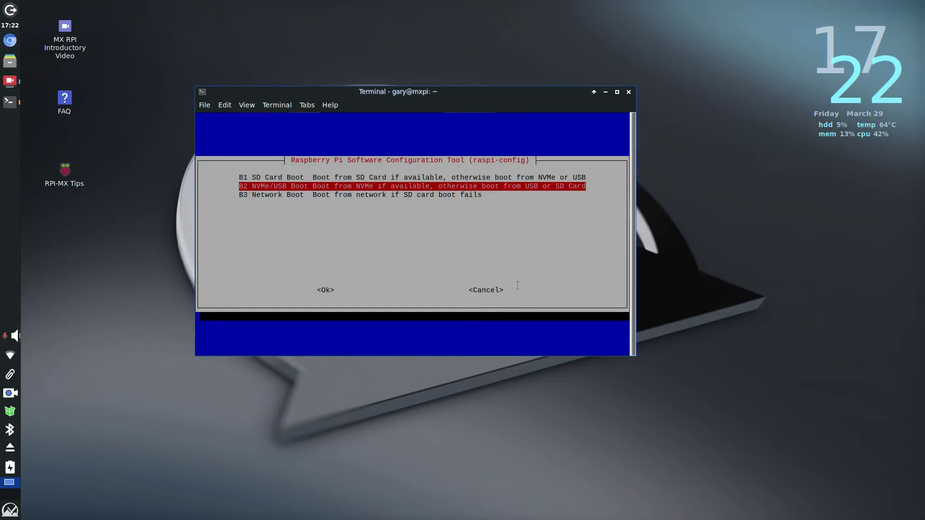
- Back out of Boot Order unchanged and close the raspi-config terminal window
{"action": "key", "text": "Tab"}
{"action": "key", "text": "Tab"}
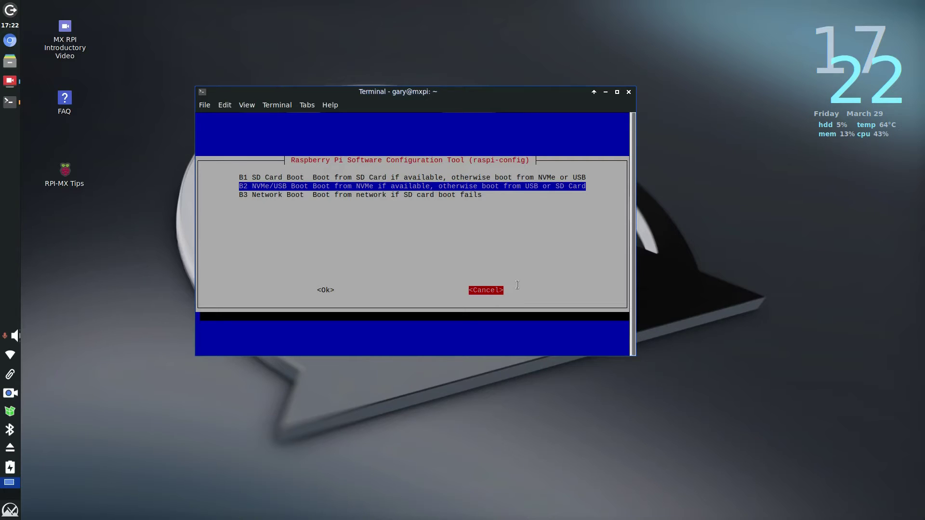
{"action": "key", "text": "Return"}
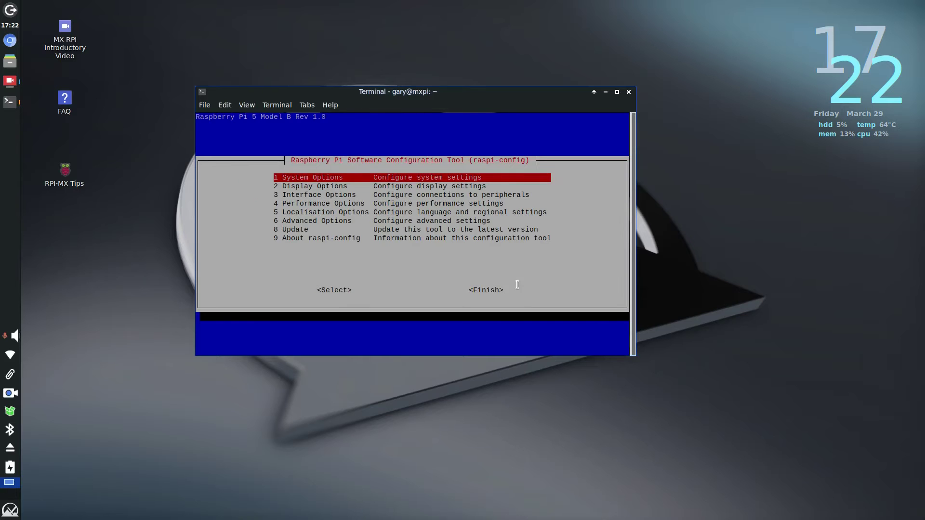
{"action": "key", "text": "Tab"}
{"action": "key", "text": "Tab"}
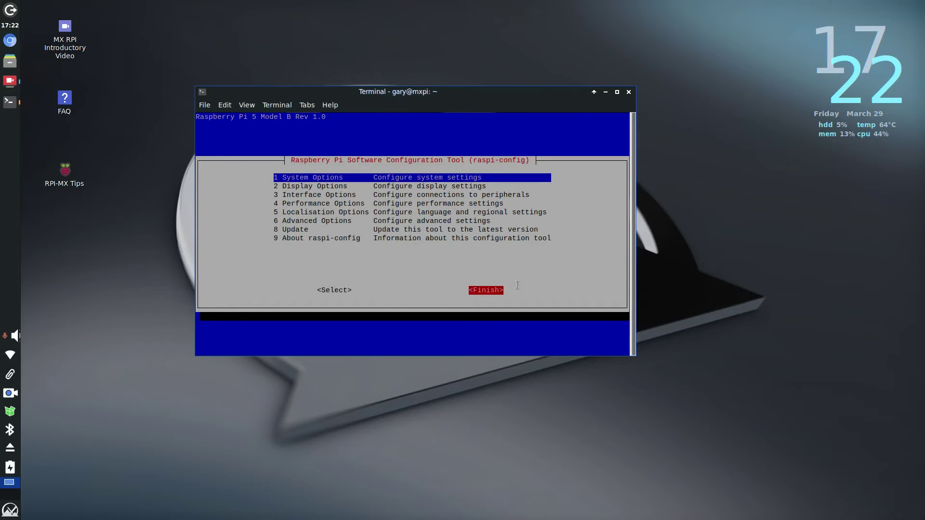
{"action": "left_click", "coordinate": [629, 93]}
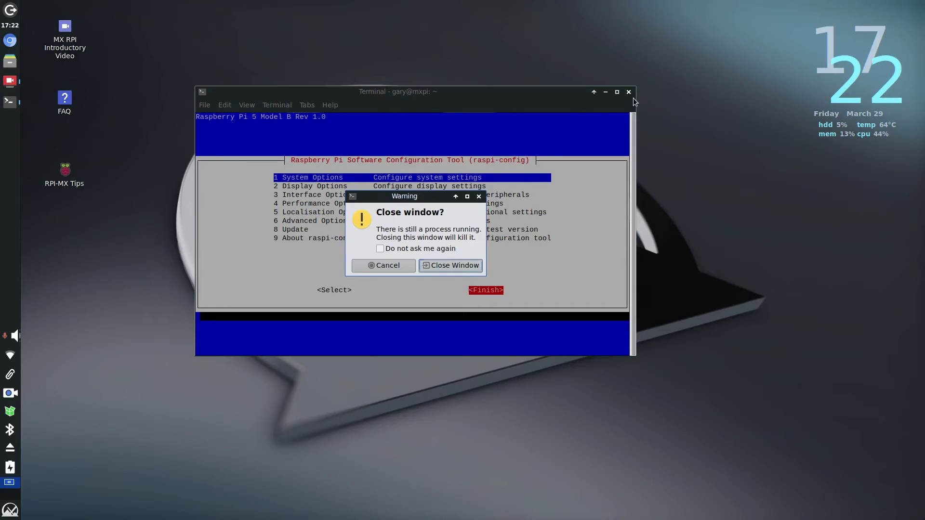
- Confirm Close Window so the terminal closes despite raspi-config still running
{"action": "left_click", "coordinate": [453, 268]}
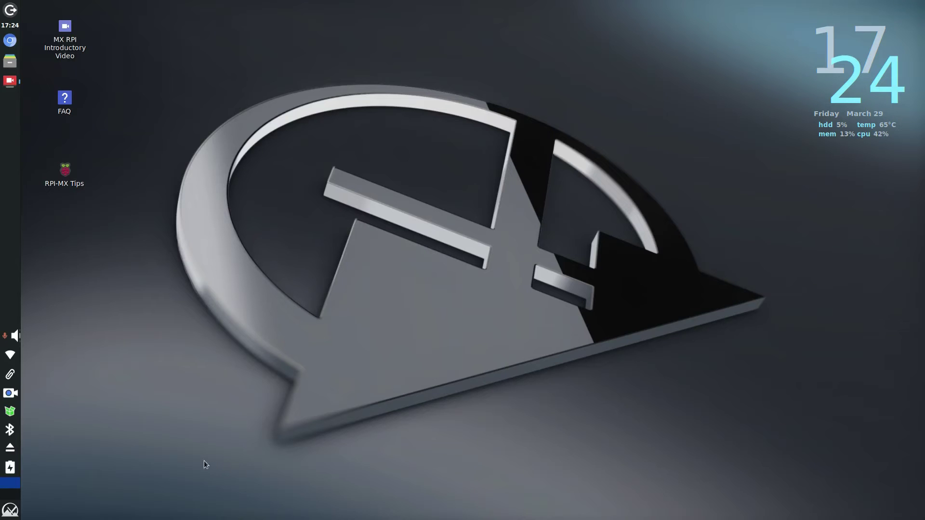
{"action": "left_click", "coordinate": [9, 510]}
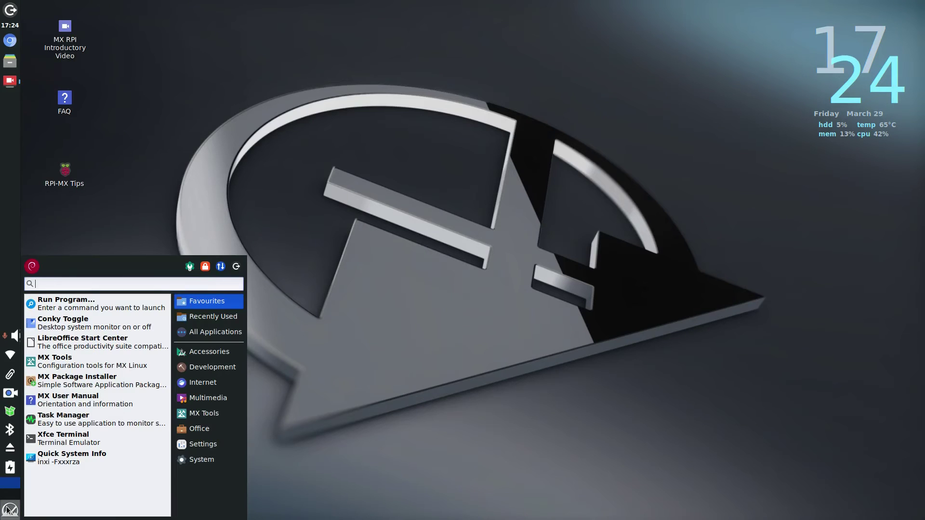
{"action": "left_click", "coordinate": [221, 365]}
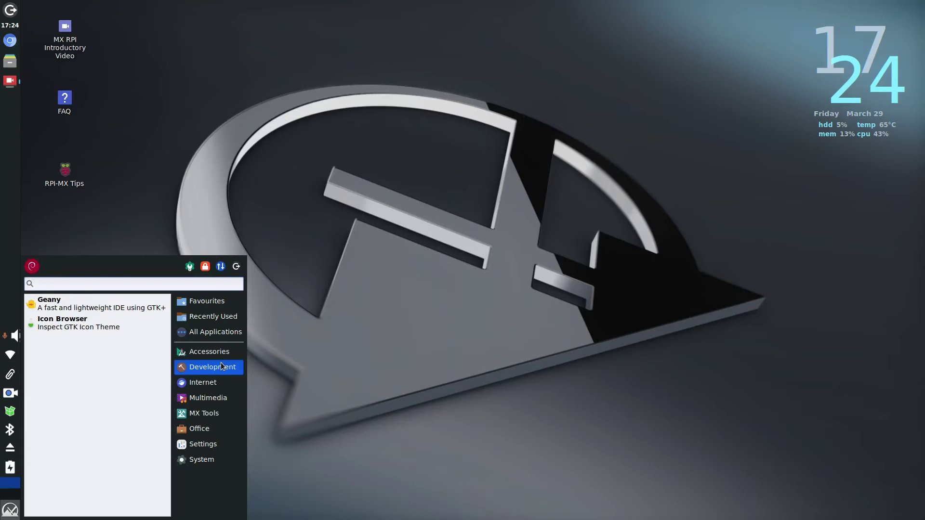
{"action": "left_click", "coordinate": [213, 384]}
{"action": "left_click", "coordinate": [214, 394]}
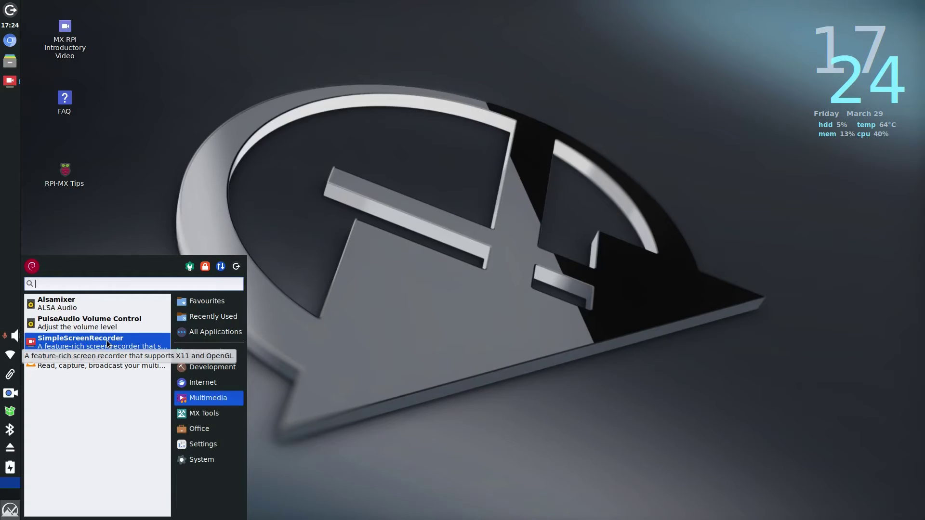
{"action": "left_click", "coordinate": [212, 413]}
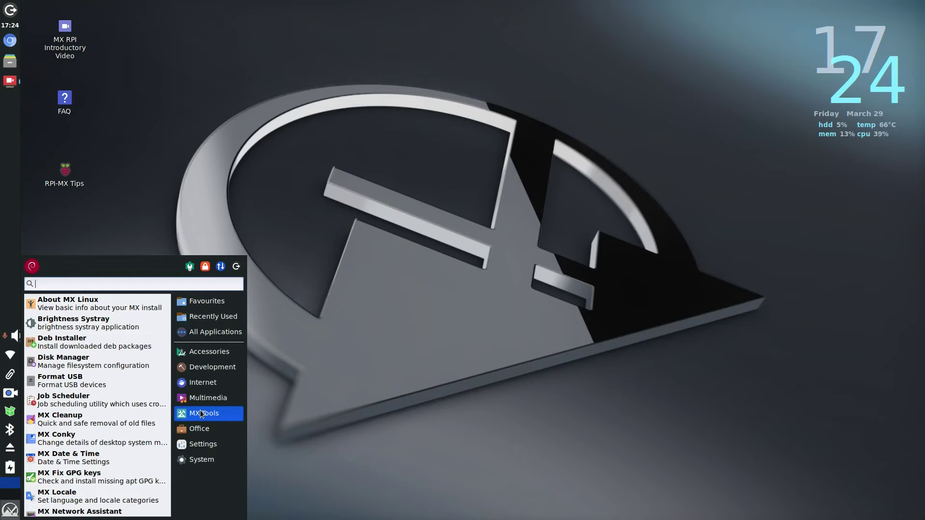
{"action": "left_click", "coordinate": [212, 430]}
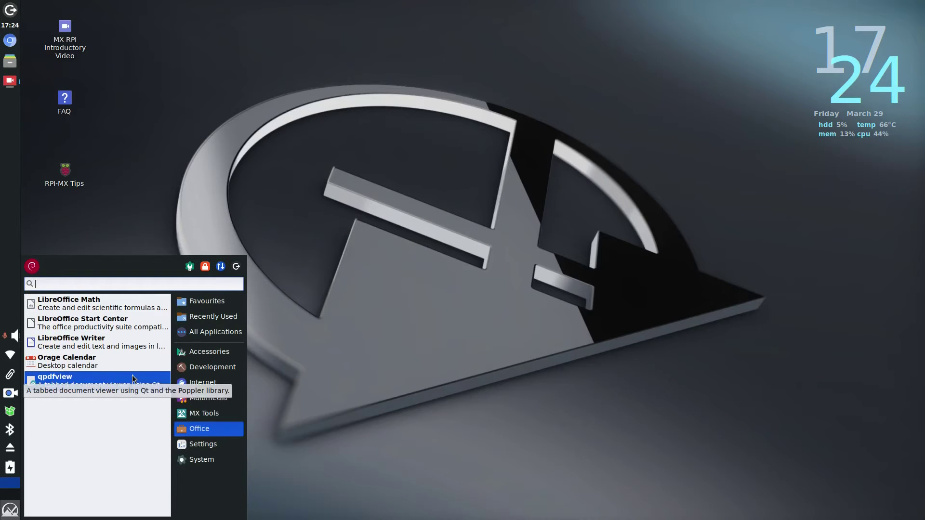
{"action": "left_click", "coordinate": [225, 450]}
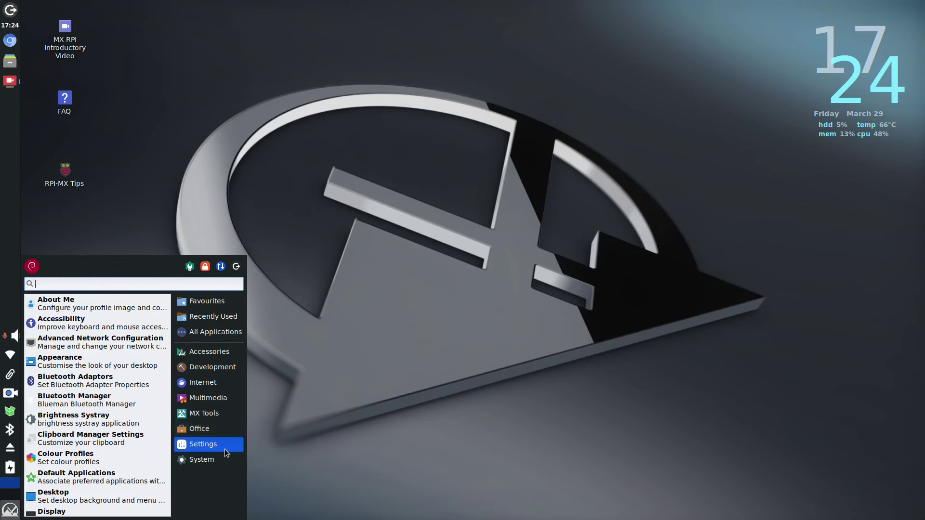
{"action": "left_click", "coordinate": [206, 460]}
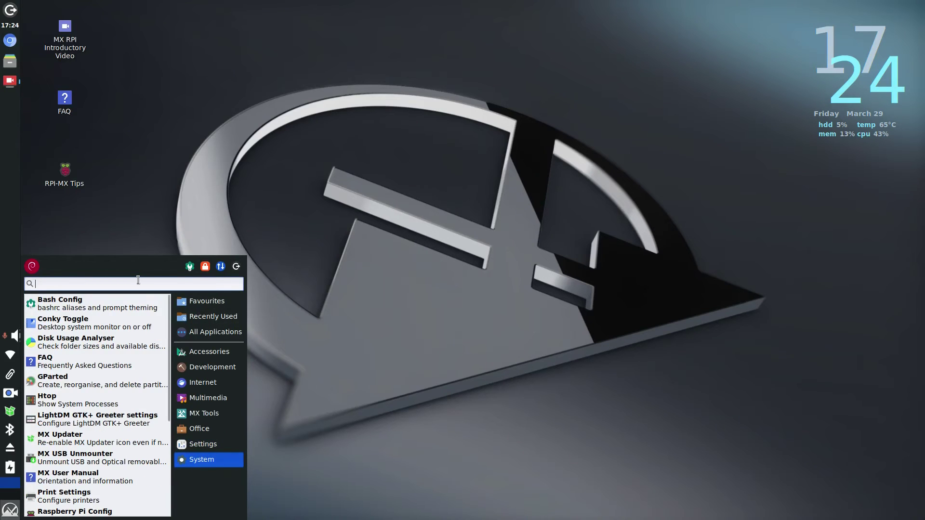
{"action": "type", "text": "libreo"}
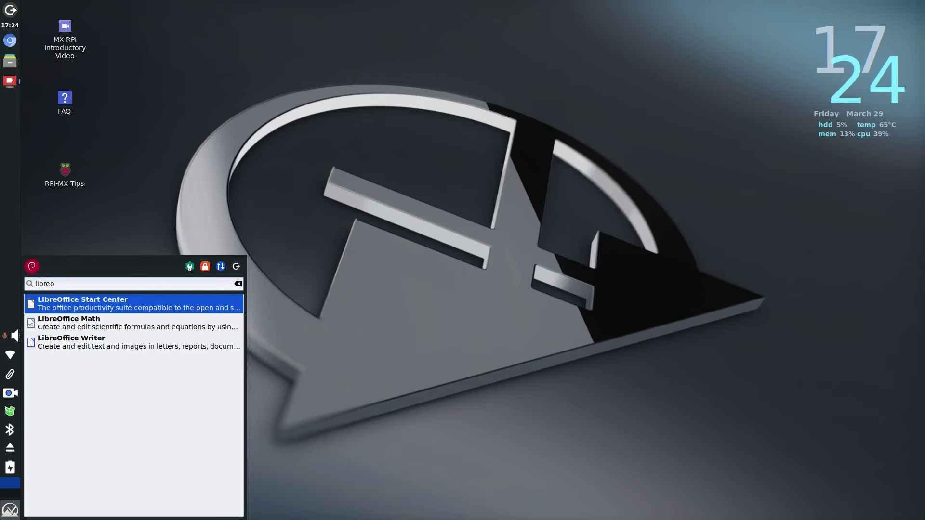
{"action": "left_click", "coordinate": [192, 345]}
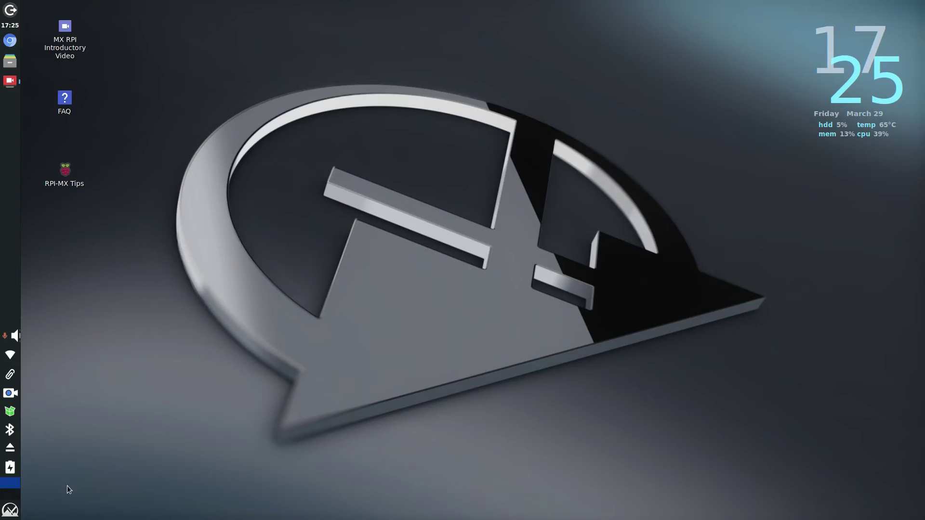
- Turn Bluetooth on, search, connect the Imdwimd RGB01 headset, and minimize Bluetooth Devices
{"action": "left_click", "coordinate": [9, 355]}
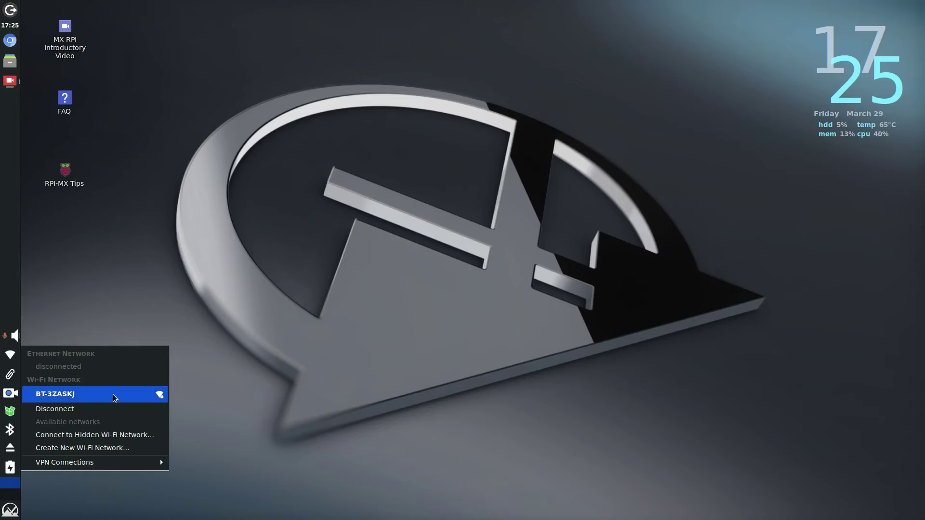
{"action": "left_click", "coordinate": [201, 380]}
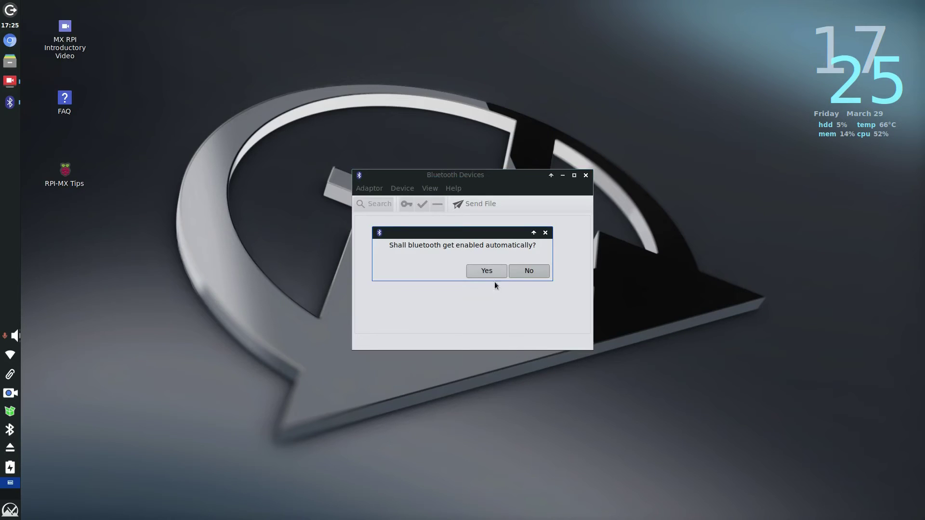
{"action": "left_click", "coordinate": [493, 274]}
{"action": "left_click", "coordinate": [385, 207]}
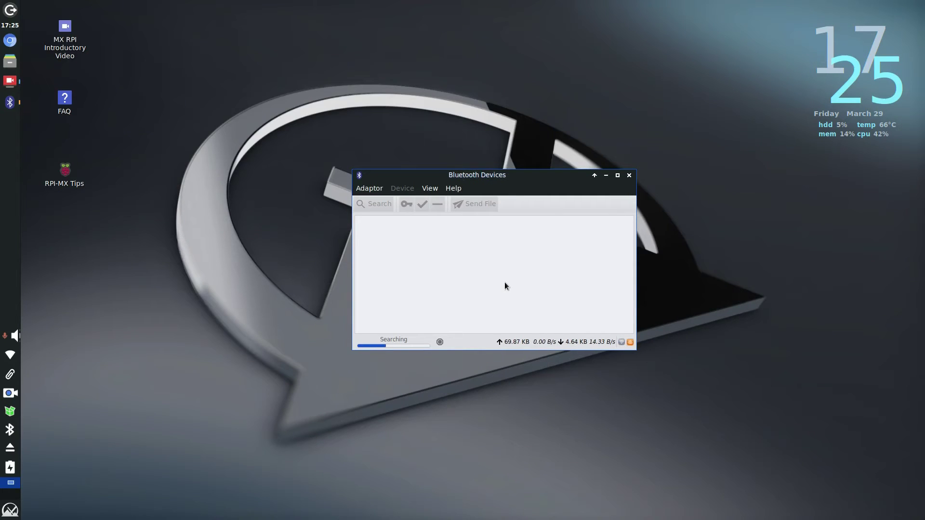
{"action": "left_click", "coordinate": [417, 234]}
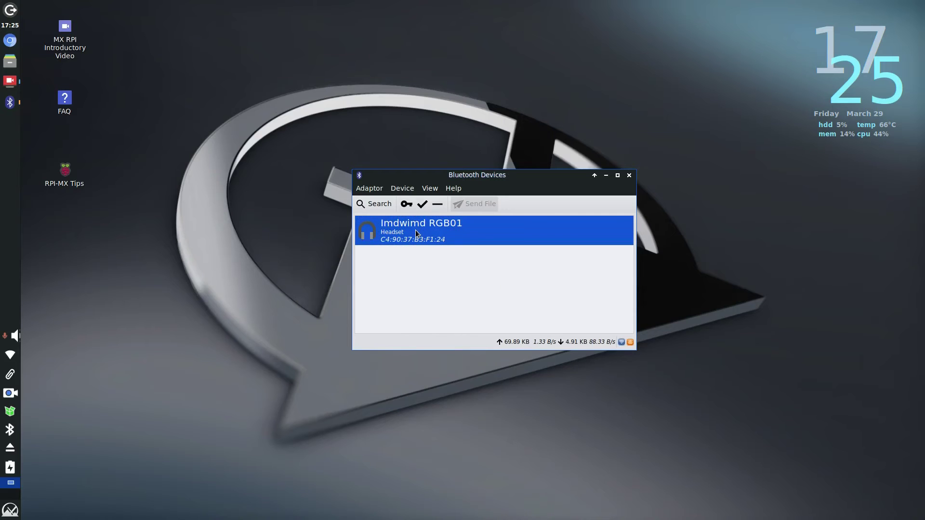
{"action": "double_click", "coordinate": [417, 234]}
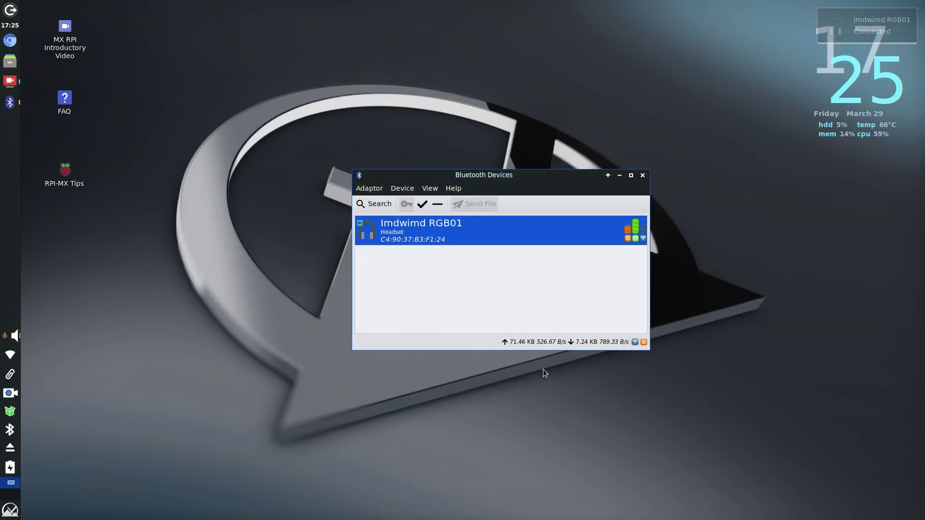
{"action": "left_click", "coordinate": [620, 177]}
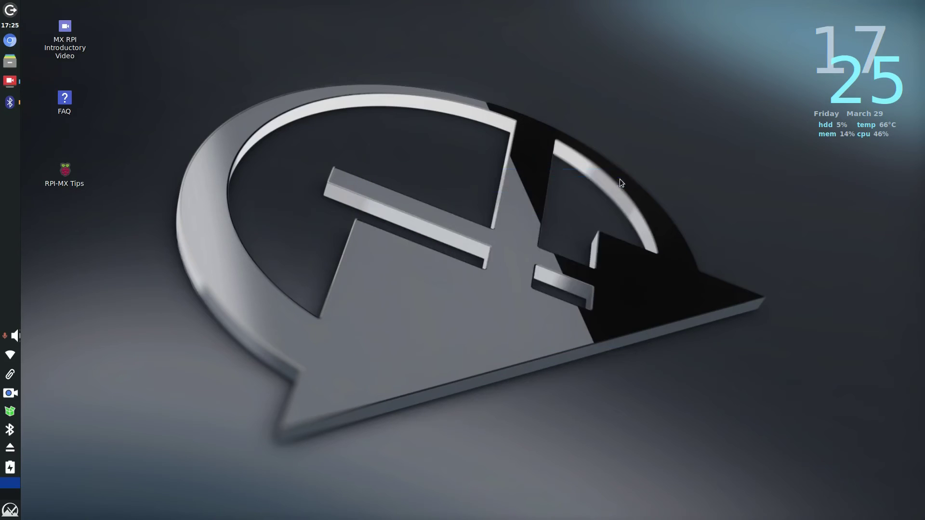
{"action": "left_click", "coordinate": [9, 41]}
{"action": "left_click", "coordinate": [203, 40]}
{"action": "type", "text": "youtube.co"}
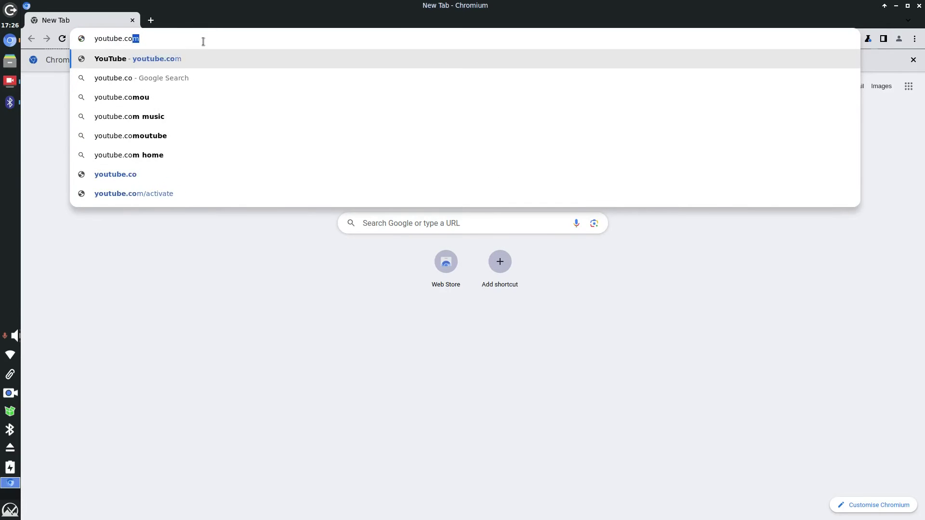
{"action": "type", "text": "m/@everyday"}
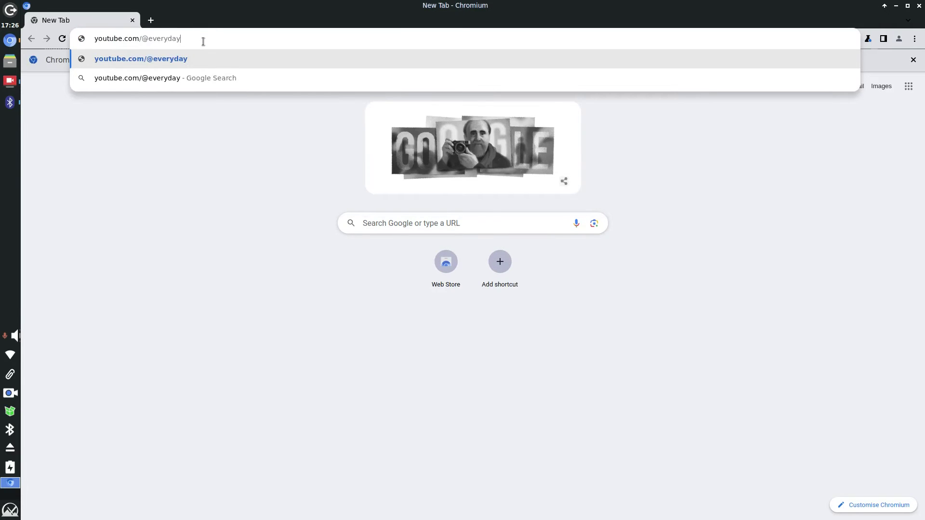
{"action": "type", "text": "linuxuser"}
{"action": "key", "text": "Return"}
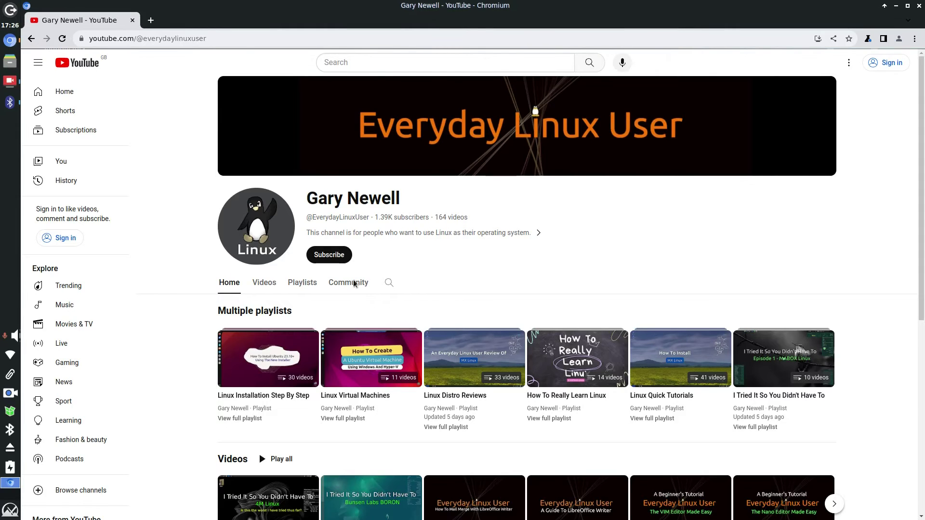
{"action": "left_click", "coordinate": [265, 284]}
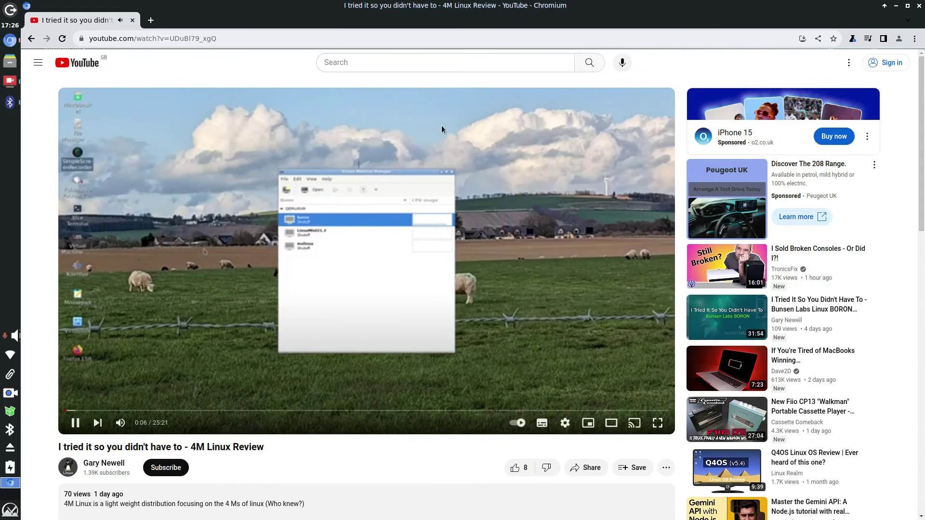
{"action": "left_click", "coordinate": [6, 512]}
- Set the Imdwimd RGB01 headset as fallback output in PulseAudio Volume Control, then close Chromium
{"action": "type", "text": "sound"}
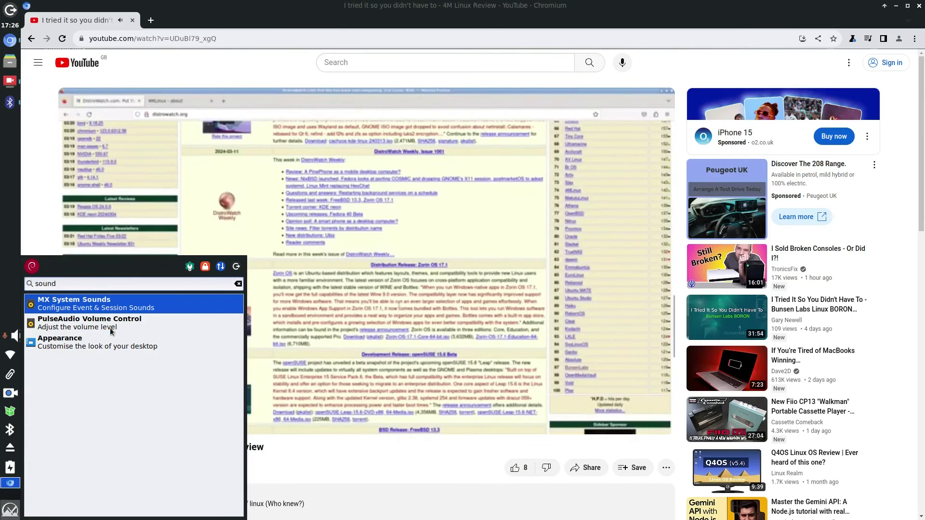
{"action": "left_click", "coordinate": [89, 322]}
{"action": "left_click", "coordinate": [139, 21]}
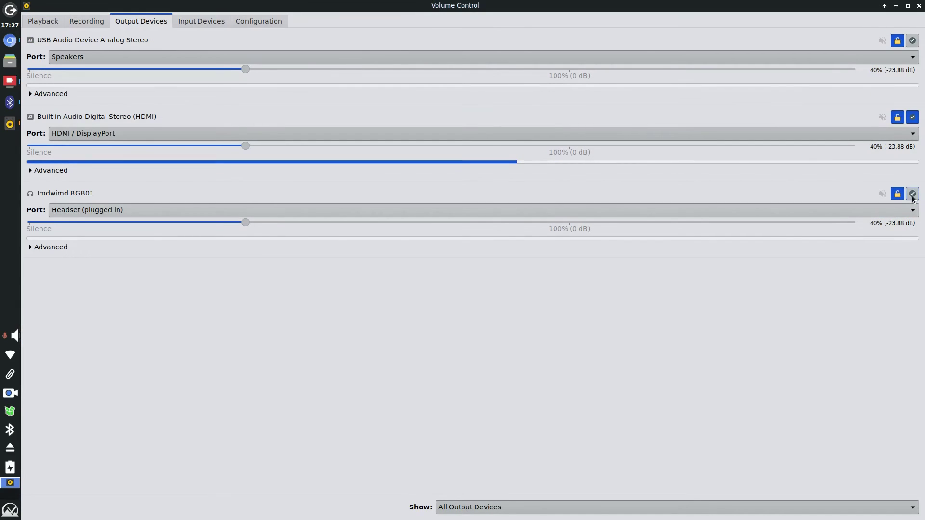
{"action": "left_click", "coordinate": [912, 194]}
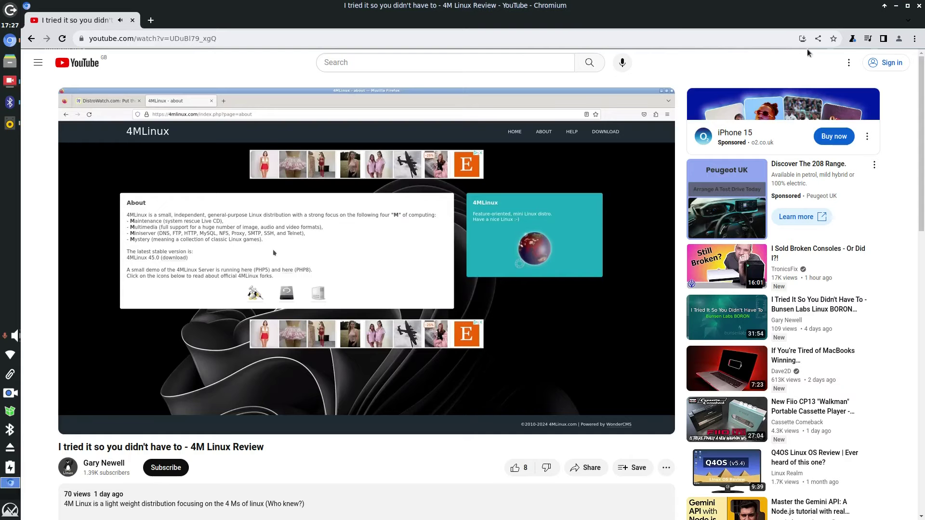
{"action": "left_click", "coordinate": [897, 5]}
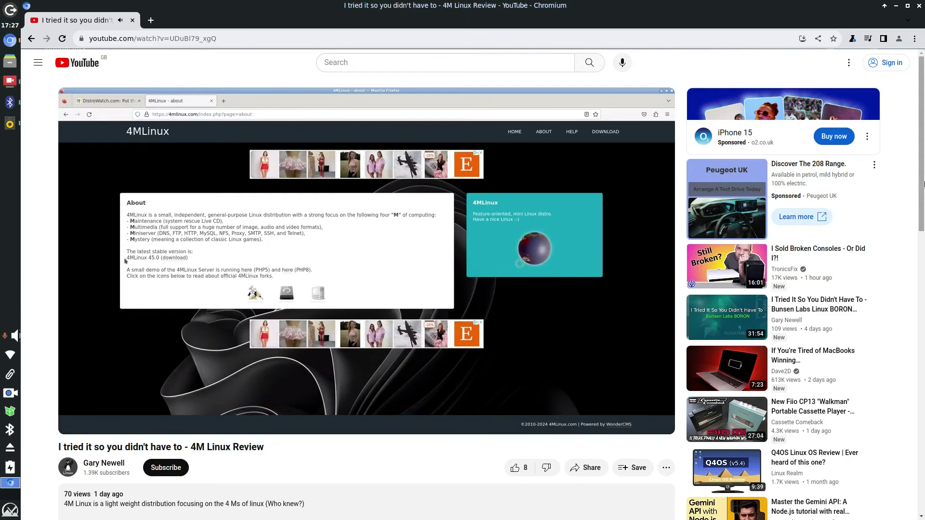
{"action": "left_click", "coordinate": [920, 6]}
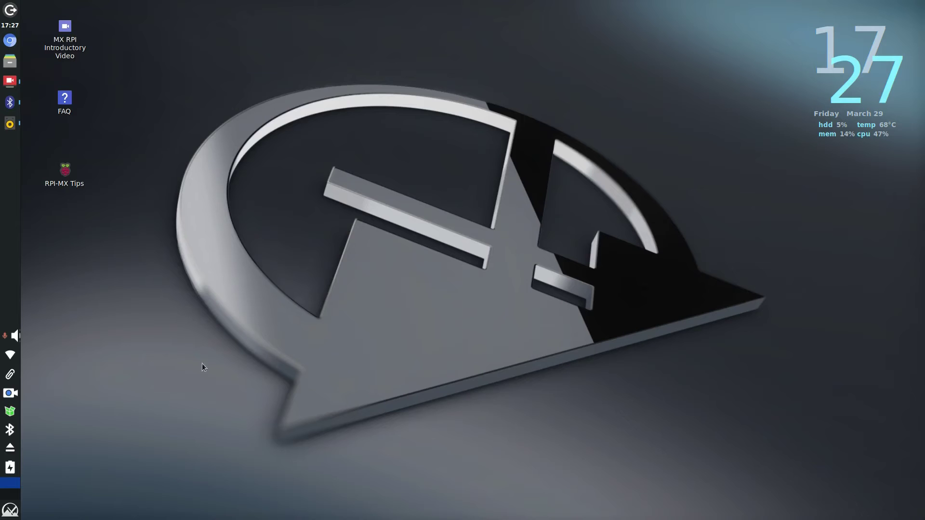
- Disconnect the Imdwimd RGB01 headset in Bluetooth Devices and close the window
{"action": "left_click", "coordinate": [9, 429]}
{"action": "left_click", "coordinate": [397, 250]}
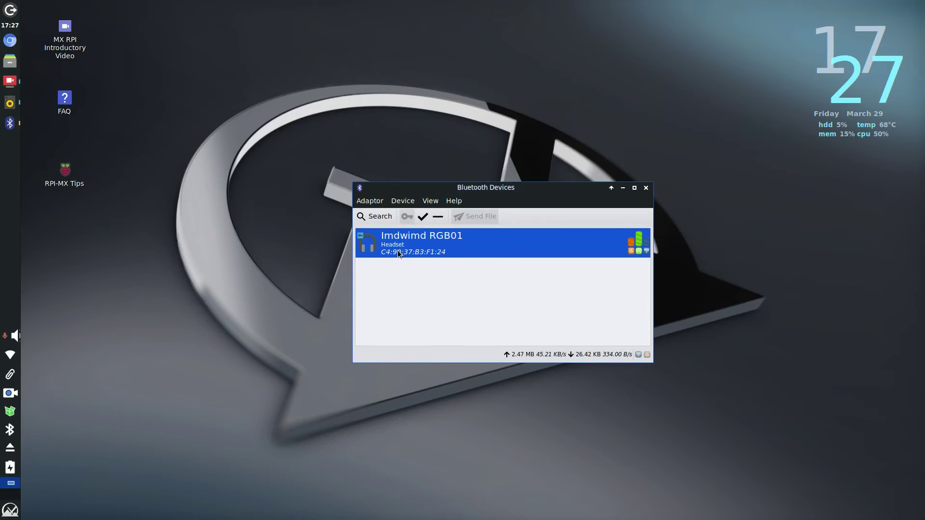
{"action": "right_click", "coordinate": [398, 250]}
{"action": "left_click", "coordinate": [427, 258]}
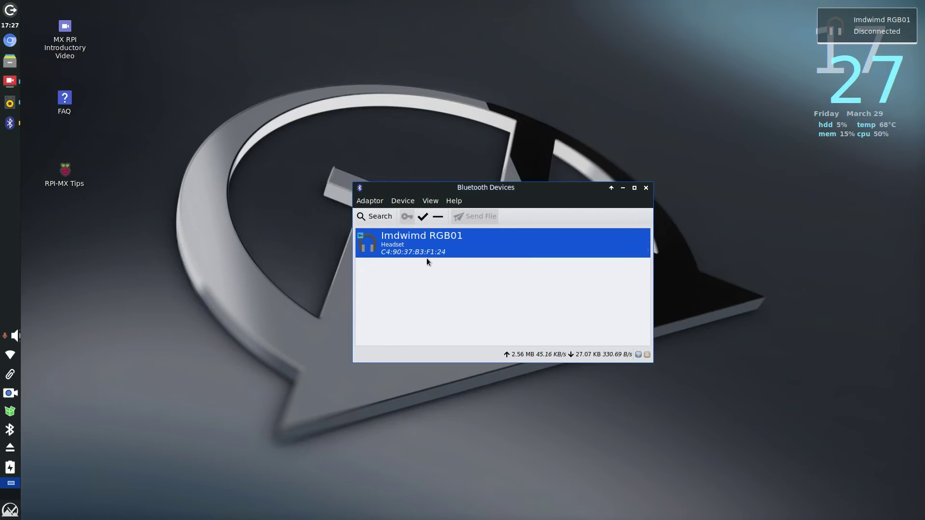
{"action": "left_click", "coordinate": [645, 188]}
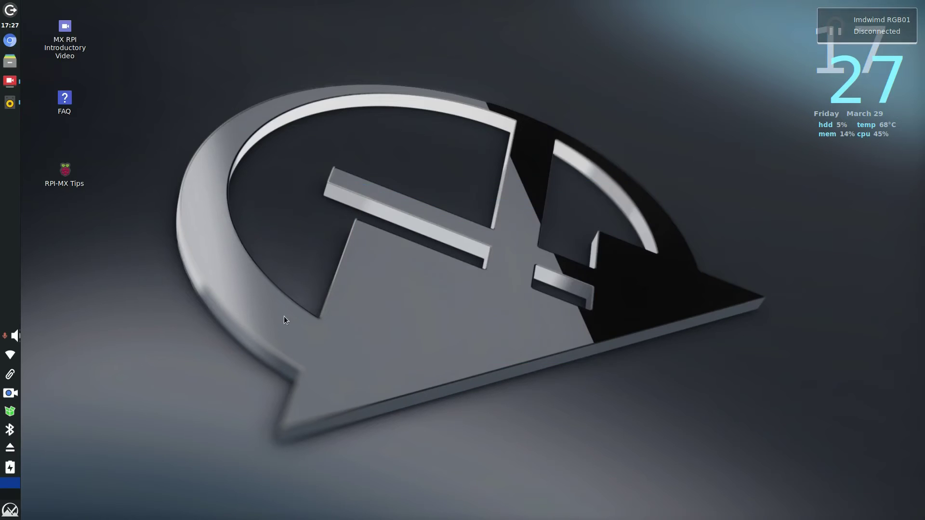
- Open Print Settings to check the HP_OfficeJet_3830_series_70BF81 printer, then close it
{"action": "left_click", "coordinate": [10, 510]}
{"action": "type", "text": "printer"}
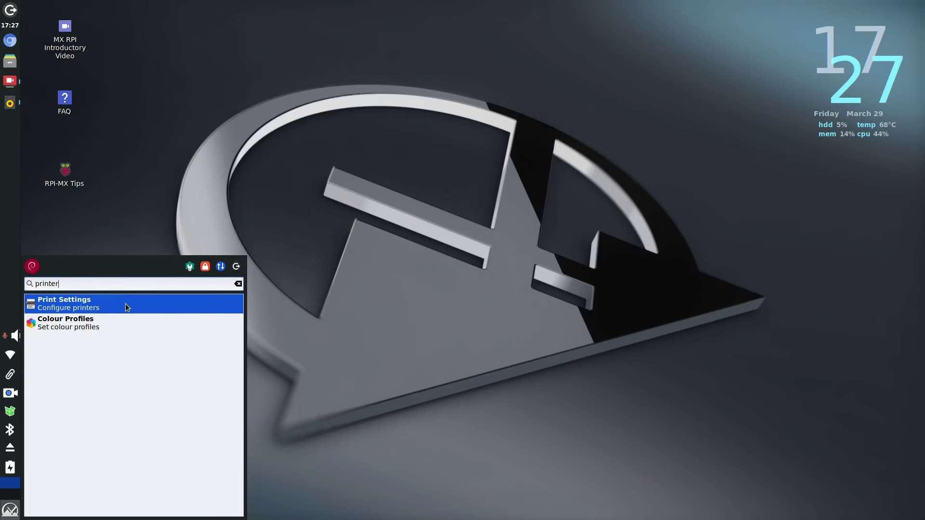
{"action": "left_click", "coordinate": [125, 303]}
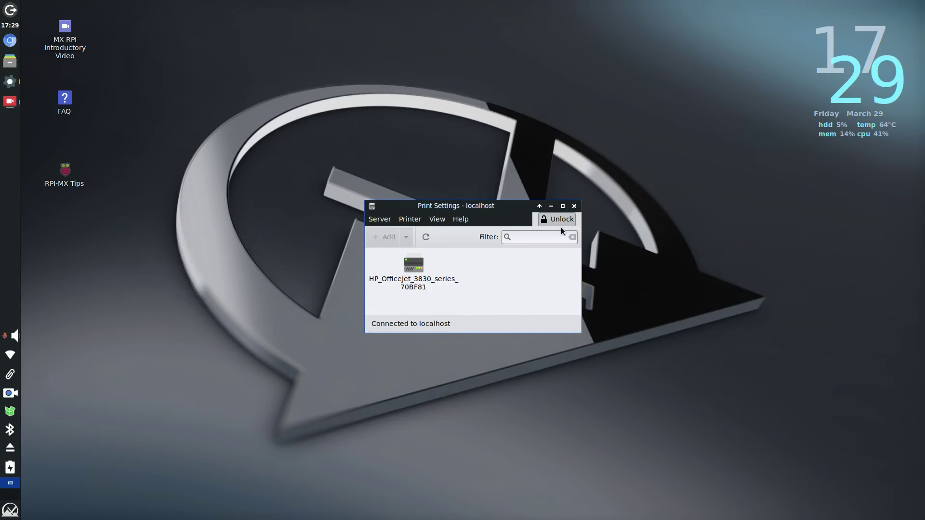
{"action": "left_click", "coordinate": [577, 207]}
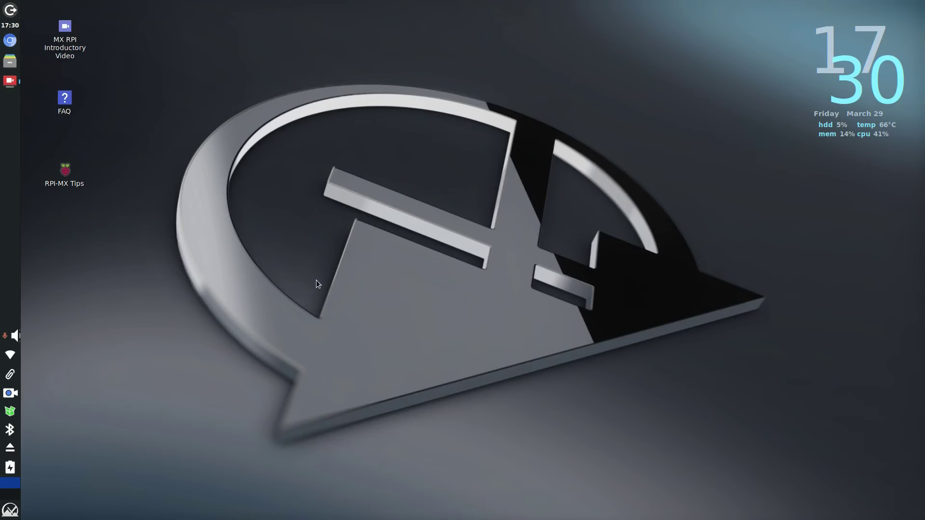
{"action": "left_click", "coordinate": [11, 511]}
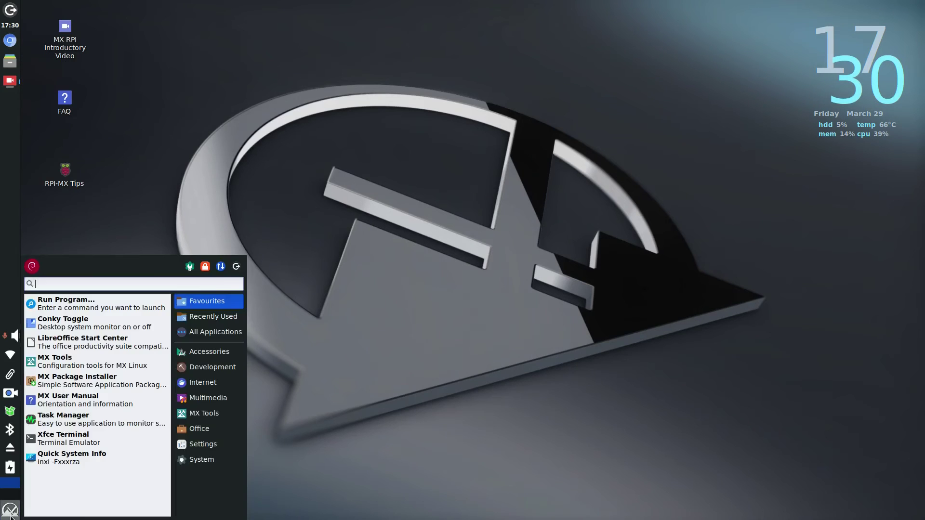
{"action": "type", "text": "libre"}
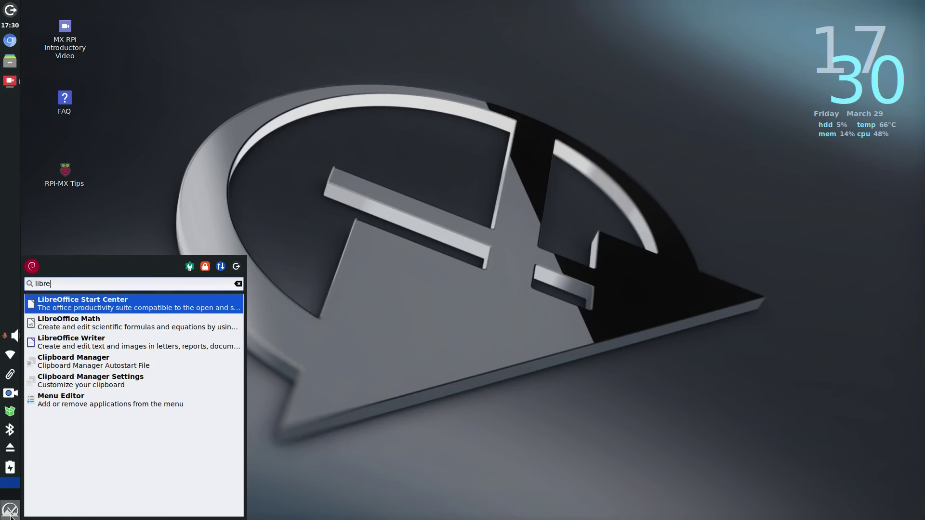
{"action": "key", "text": "Down"}
{"action": "key", "text": "Down"}
{"action": "key", "text": "Return"}
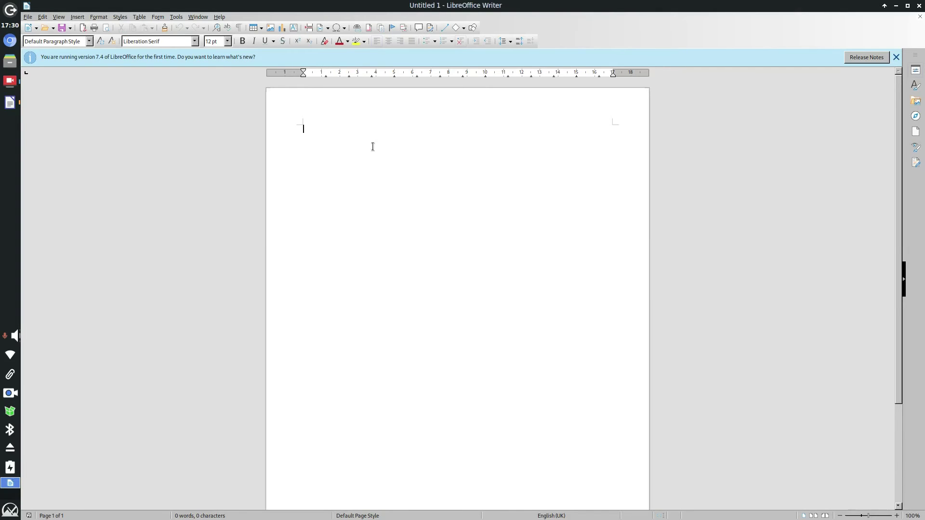
{"action": "type", "text": "Hello wororld"}
{"action": "key", "text": "BackSpace"}
{"action": "key", "text": "BackSpace"}
{"action": "key", "text": "BackSpace"}
{"action": "key", "text": "BackSpace"}
{"action": "type", "text": "elcome to Everyday Li"}
{"action": "key", "text": "BackSpace"}
{"action": "key", "text": "BackSpace"}
{"action": "type", "text": "Linux User, an"}
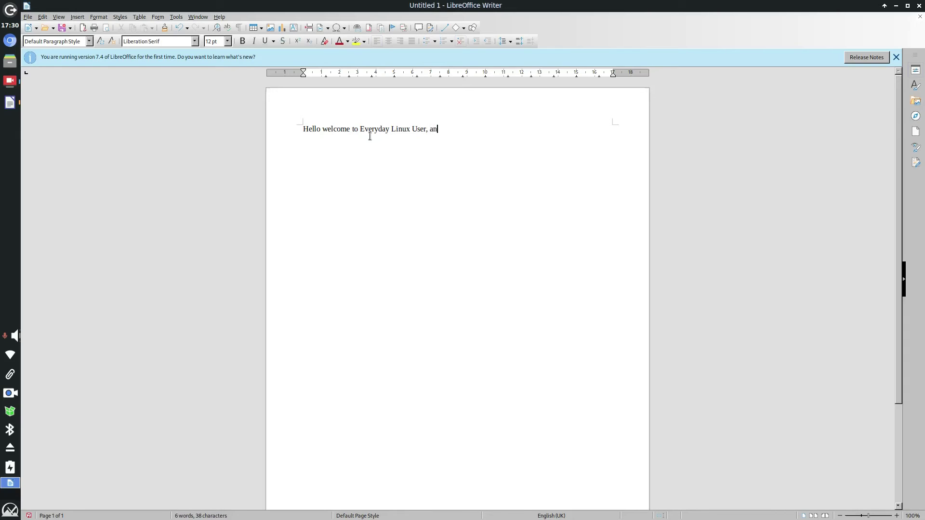
{"action": "type", "text": "d welcome to the l"}
{"action": "type", "text": "st episode of D"}
{"action": "key", "text": "BackSpace"}
{"action": "type", "text": "“Does It P"}
{"action": "type", "text": "i?\""}
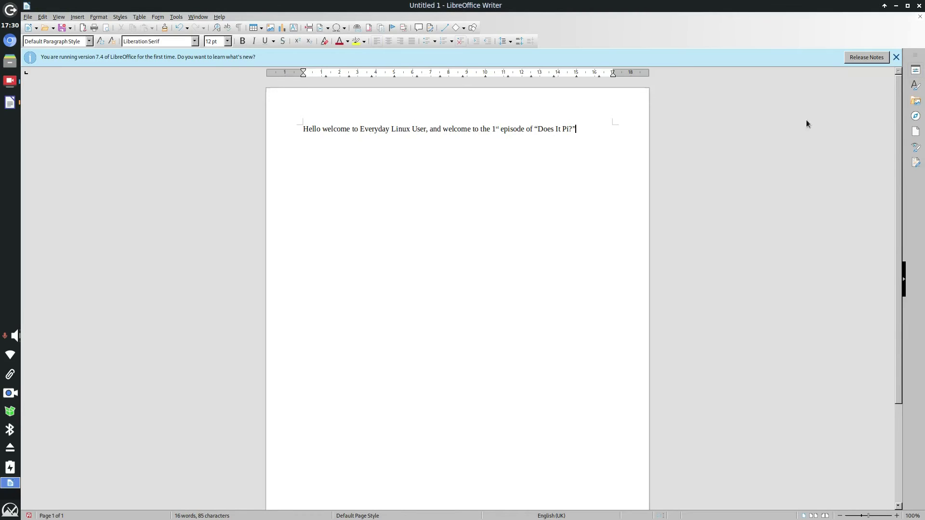
{"action": "left_click", "coordinate": [921, 4]}
{"action": "left_click", "coordinate": [456, 279]}
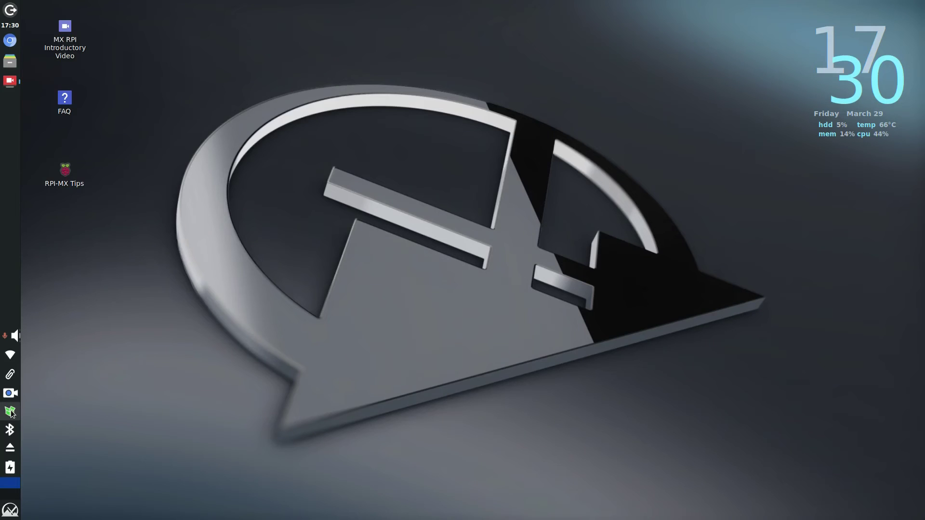
- Launch MX Package Installer and mark Clementine under the Audio category
{"action": "mouse_move", "coordinate": [12, 414]}
{"action": "left_click", "coordinate": [12, 509]}
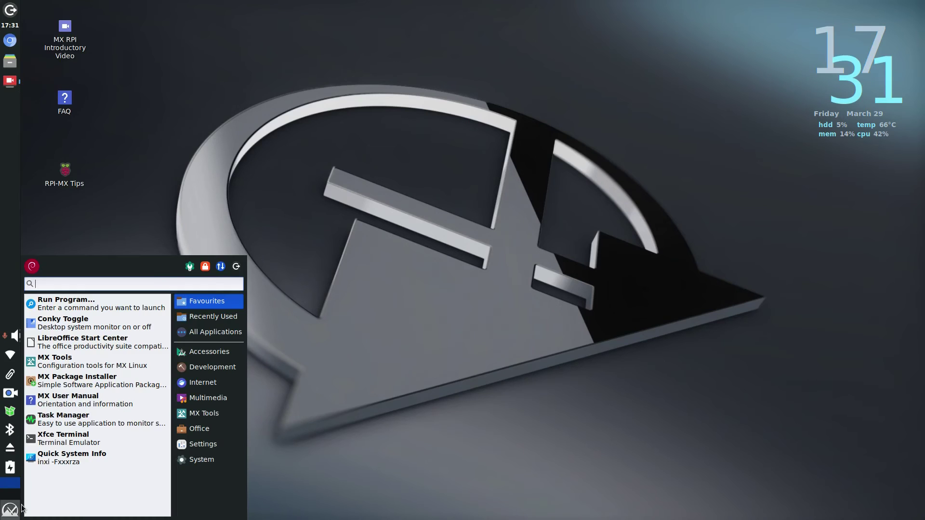
{"action": "left_click", "coordinate": [122, 384]}
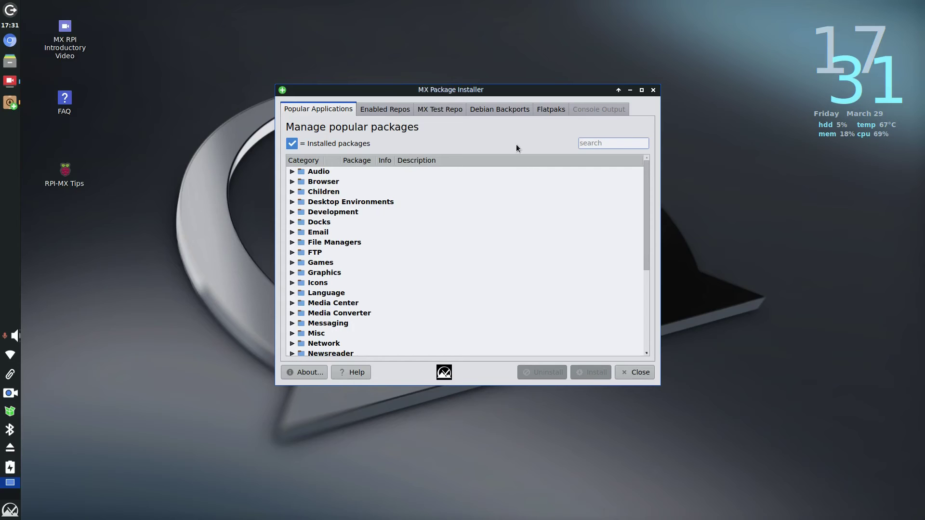
{"action": "left_click", "coordinate": [290, 175]}
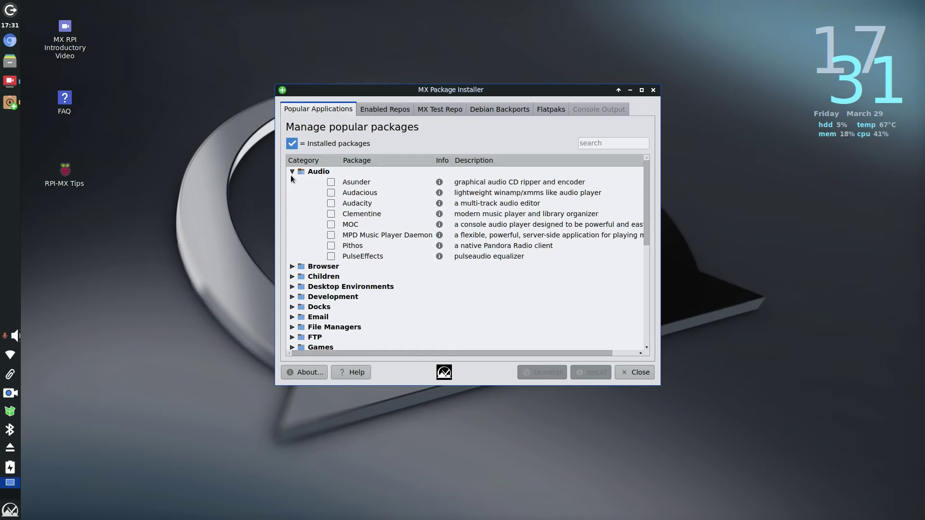
{"action": "left_click", "coordinate": [331, 214]}
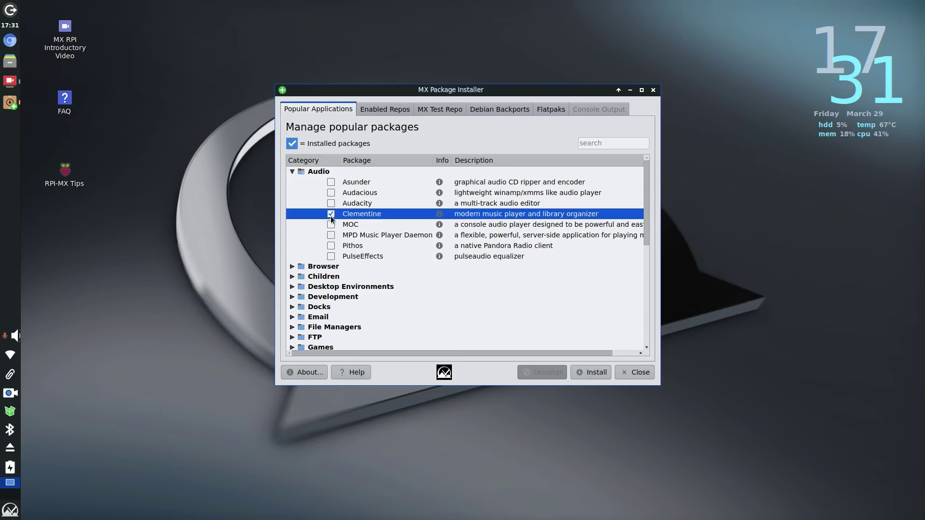
- Browse the Browser, Development, Docks, Games and Office categories down to Video
{"action": "left_click", "coordinate": [292, 266]}
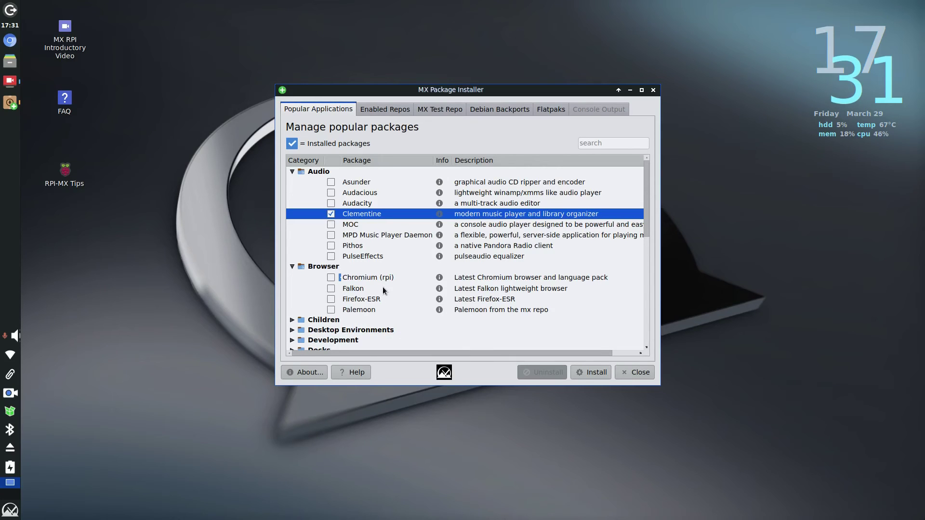
{"action": "scroll", "coordinate": [367, 304], "scroll_direction": "down", "scroll_amount": 1}
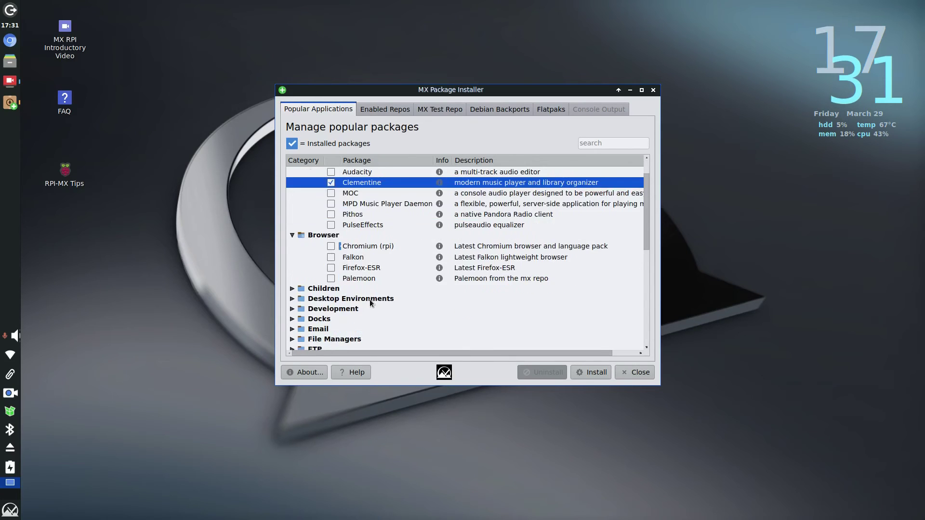
{"action": "scroll", "coordinate": [293, 308], "scroll_direction": "down", "scroll_amount": 1}
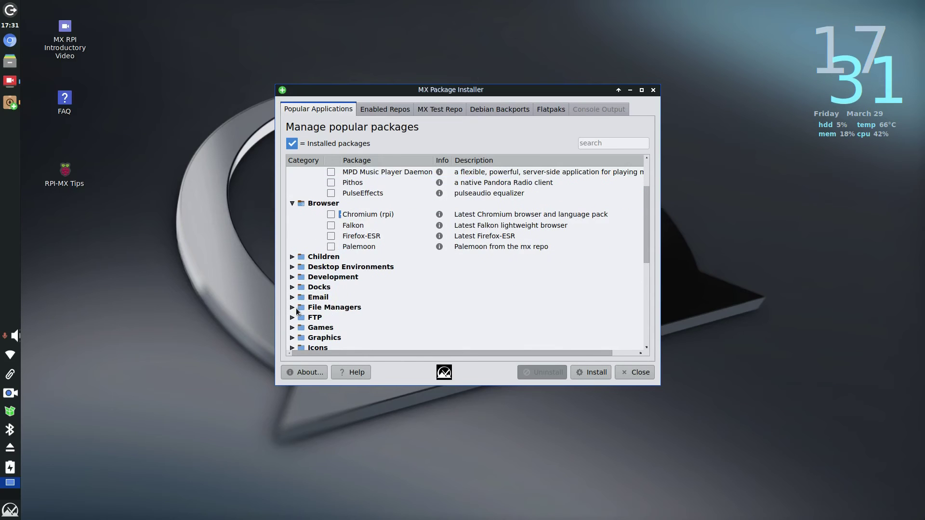
{"action": "left_click", "coordinate": [293, 277]}
{"action": "scroll", "coordinate": [443, 301], "scroll_direction": "down", "scroll_amount": 2}
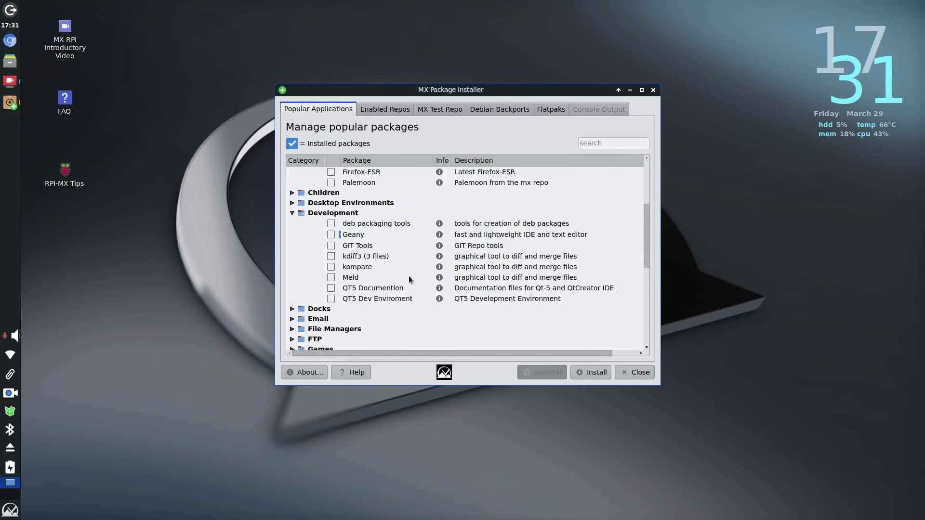
{"action": "scroll", "coordinate": [310, 317], "scroll_direction": "down", "scroll_amount": 2}
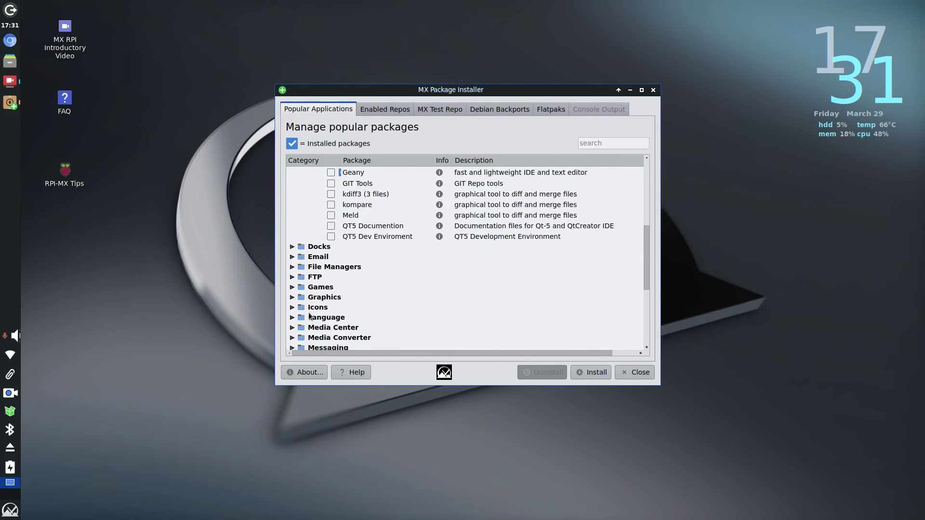
{"action": "left_click", "coordinate": [292, 247]}
{"action": "left_click", "coordinate": [292, 246]}
{"action": "scroll", "coordinate": [293, 270], "scroll_direction": "down", "scroll_amount": 1}
{"action": "left_click", "coordinate": [292, 255]}
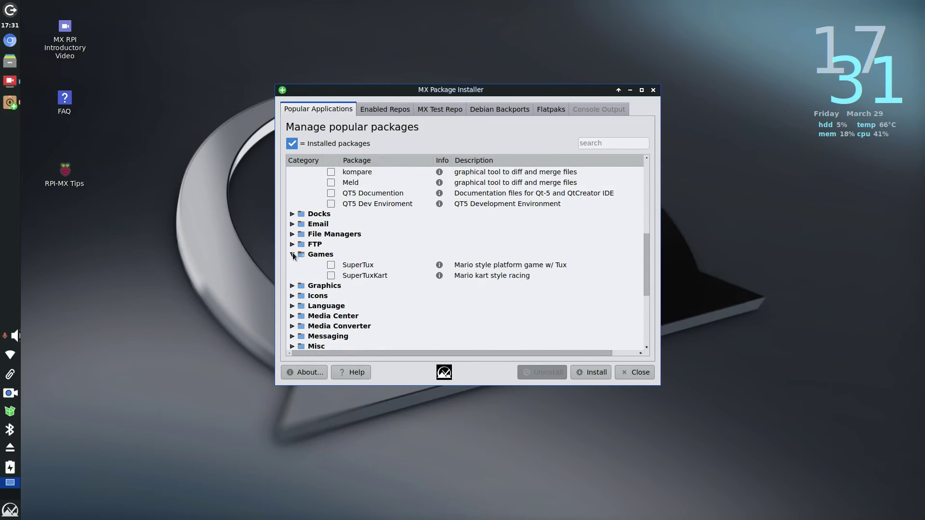
{"action": "scroll", "coordinate": [291, 270], "scroll_direction": "down", "scroll_amount": 3}
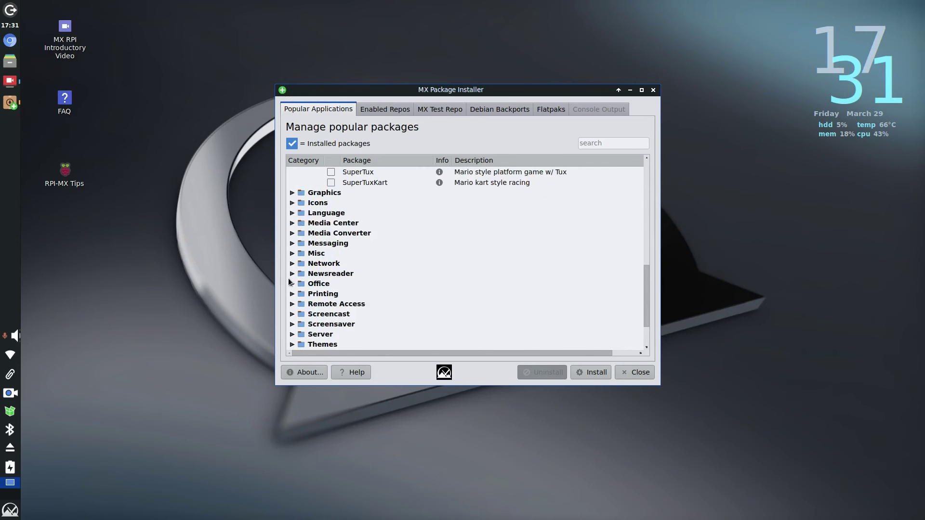
{"action": "left_click", "coordinate": [292, 283]}
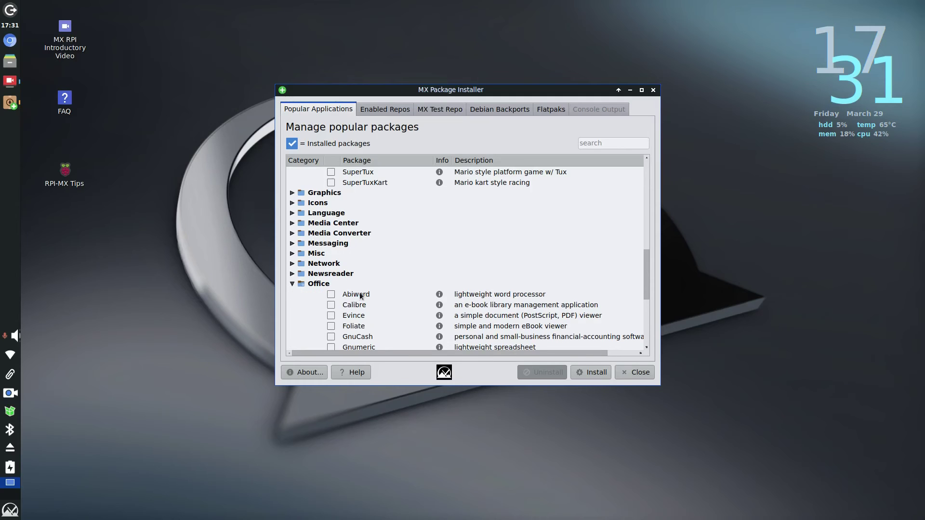
{"action": "scroll", "coordinate": [492, 290], "scroll_direction": "down", "scroll_amount": 1}
{"action": "scroll", "coordinate": [493, 290], "scroll_direction": "down", "scroll_amount": 1}
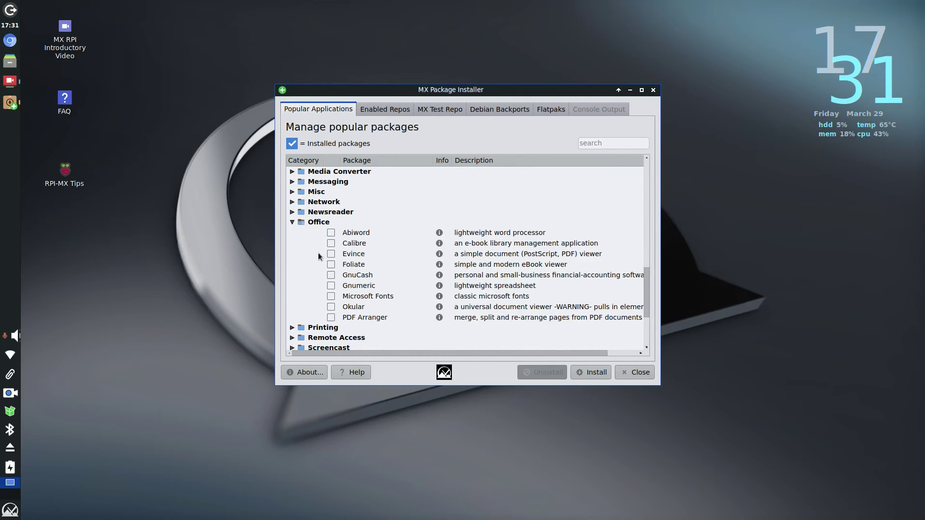
{"action": "scroll", "coordinate": [319, 255], "scroll_direction": "down", "scroll_amount": 1}
{"action": "scroll", "coordinate": [318, 253], "scroll_direction": "down", "scroll_amount": 2}
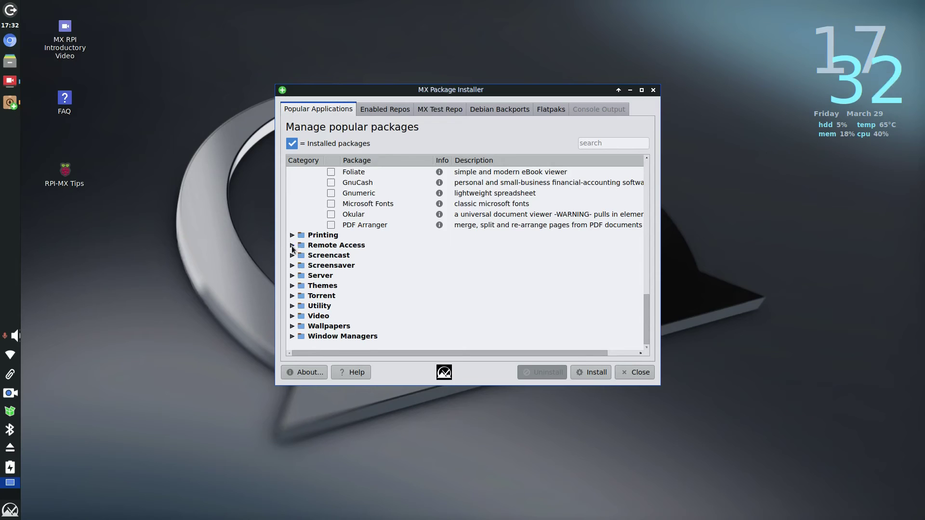
{"action": "left_click", "coordinate": [294, 316]}
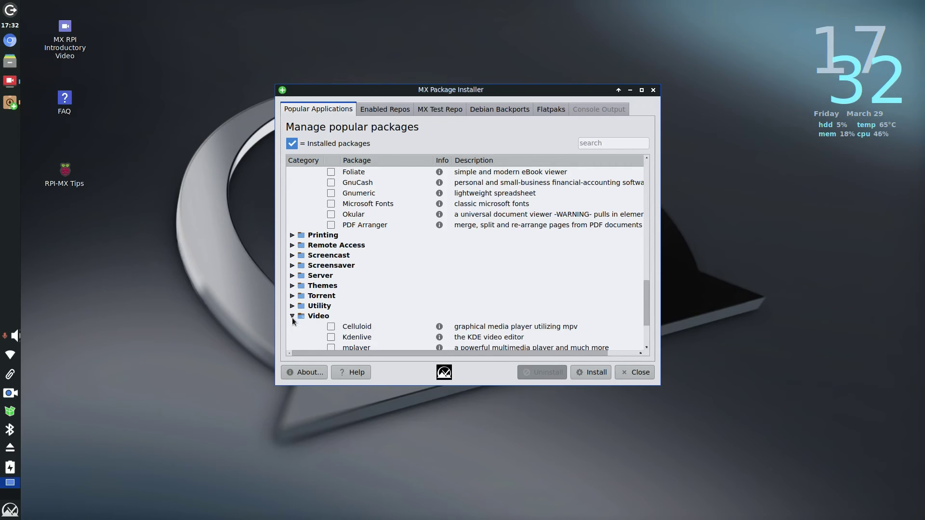
{"action": "scroll", "coordinate": [440, 314], "scroll_direction": "down", "scroll_amount": 2}
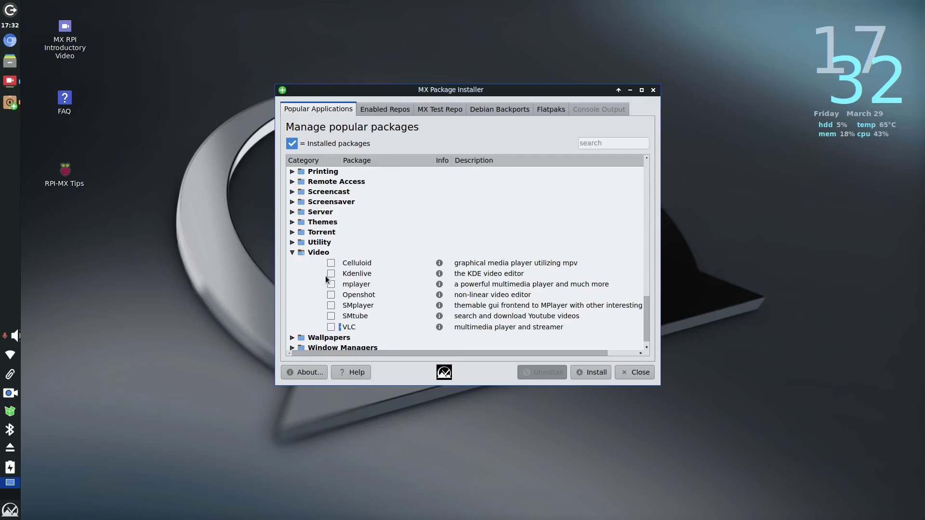
- Mark Kdenlive and install the selected packages, authenticating with the administrator password
{"action": "left_click", "coordinate": [331, 273]}
{"action": "scroll", "coordinate": [299, 299], "scroll_direction": "down", "scroll_amount": 1}
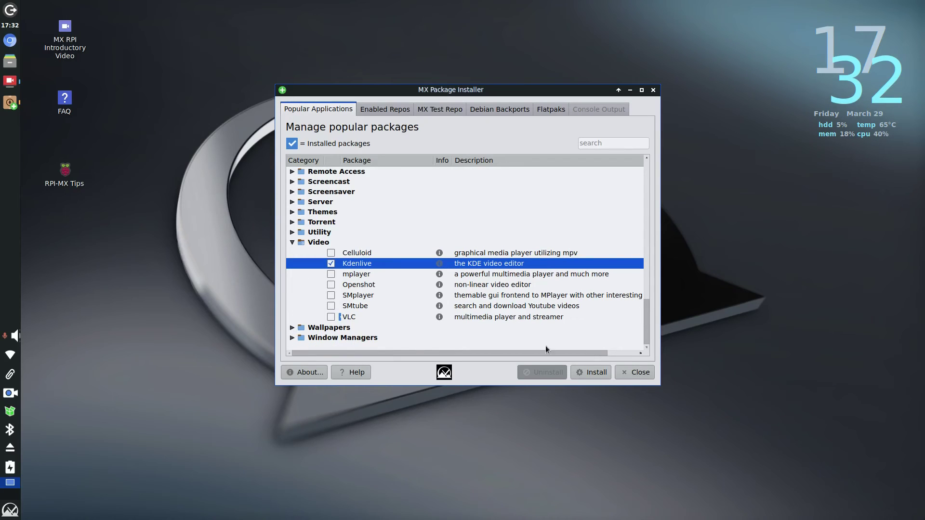
{"action": "left_click", "coordinate": [597, 373]}
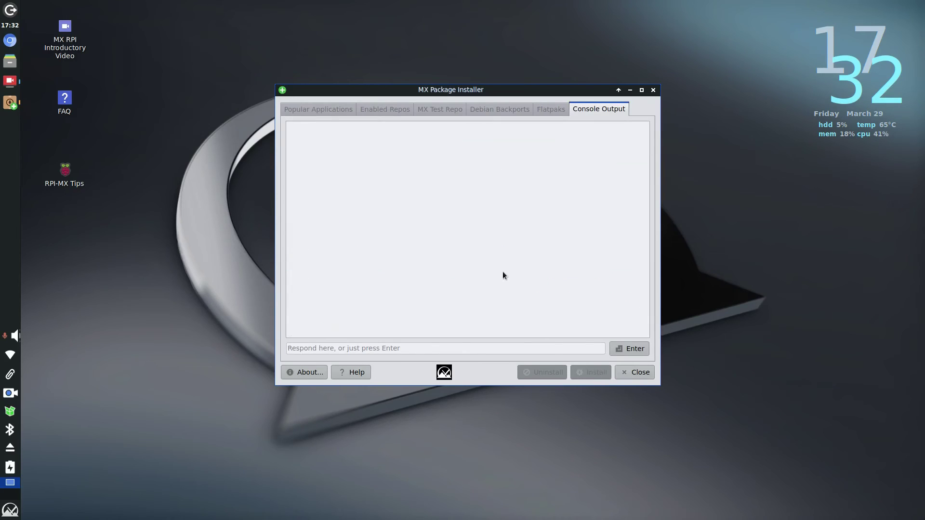
{"action": "type", "text": "**********"}
{"action": "key", "text": "Return"}
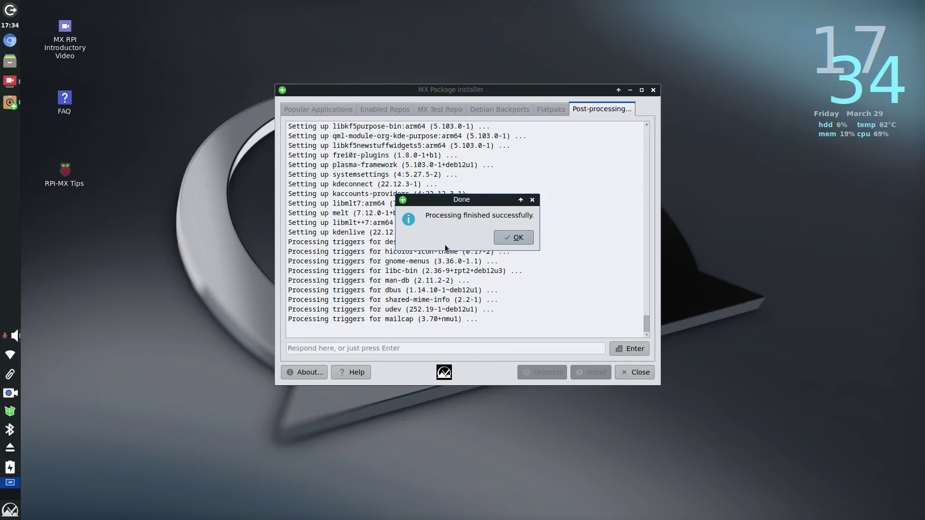
- Acknowledge the finished install, launch Clementine via a 'clem' menu search, then close it
{"action": "left_click", "coordinate": [515, 238]}
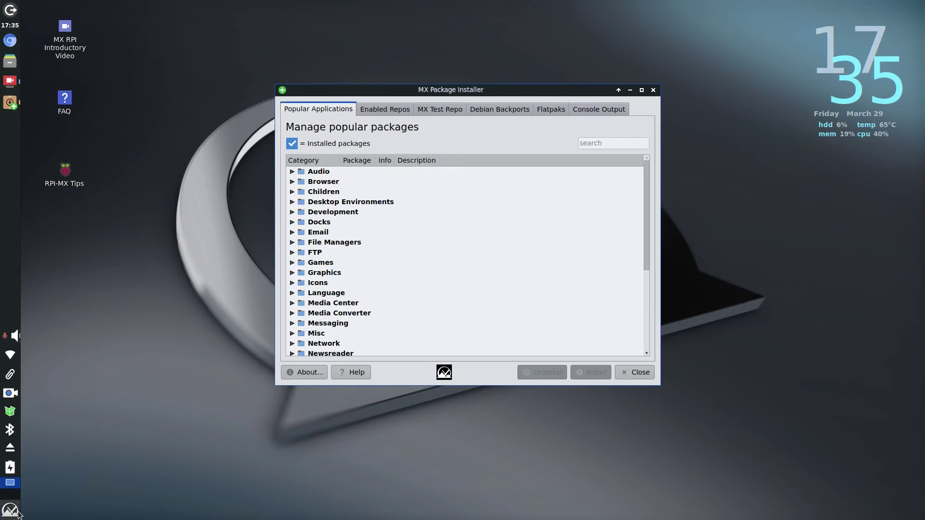
{"action": "left_click", "coordinate": [10, 510]}
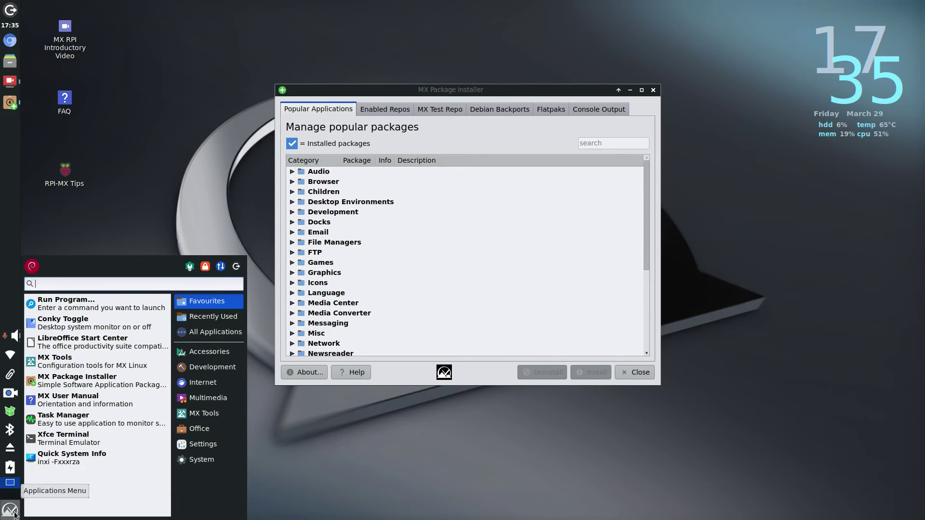
{"action": "type", "text": "clem"}
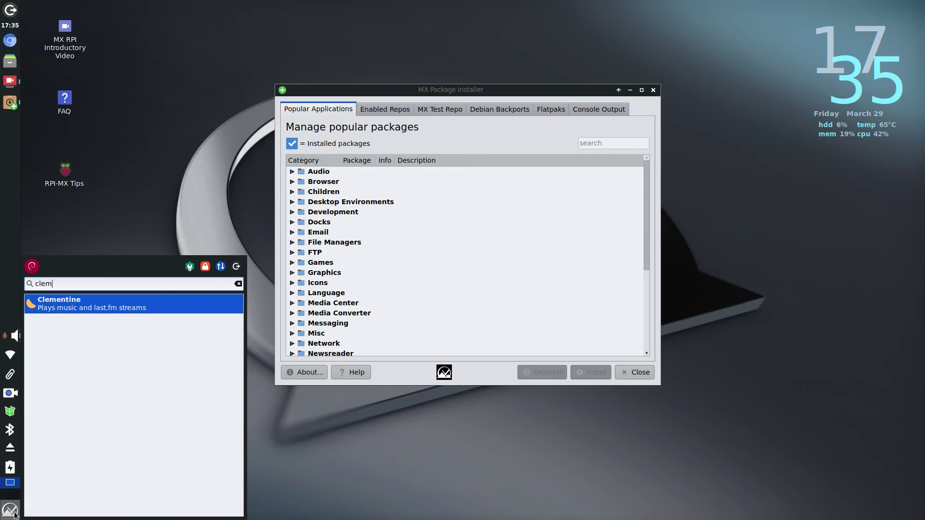
{"action": "left_click", "coordinate": [89, 301]}
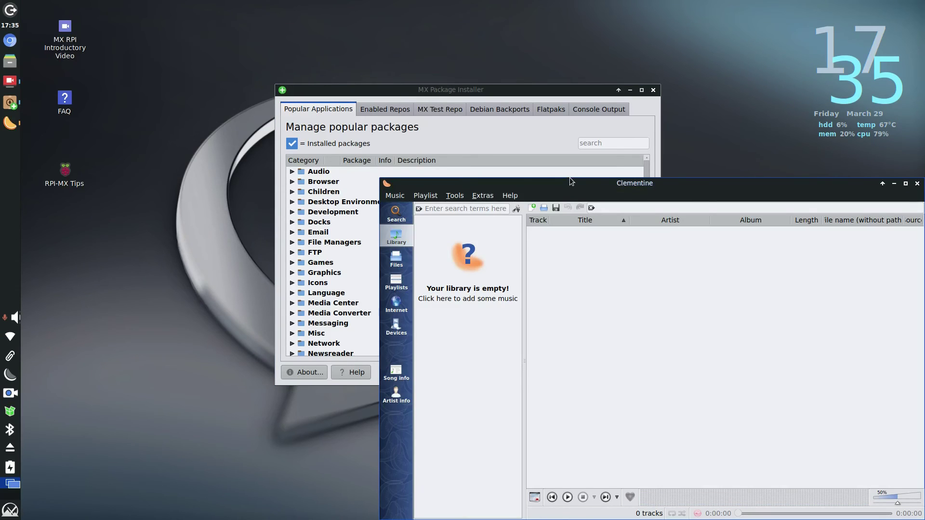
{"action": "left_click_drag", "start_coordinate": [570, 177], "coordinate": [290, 61]}
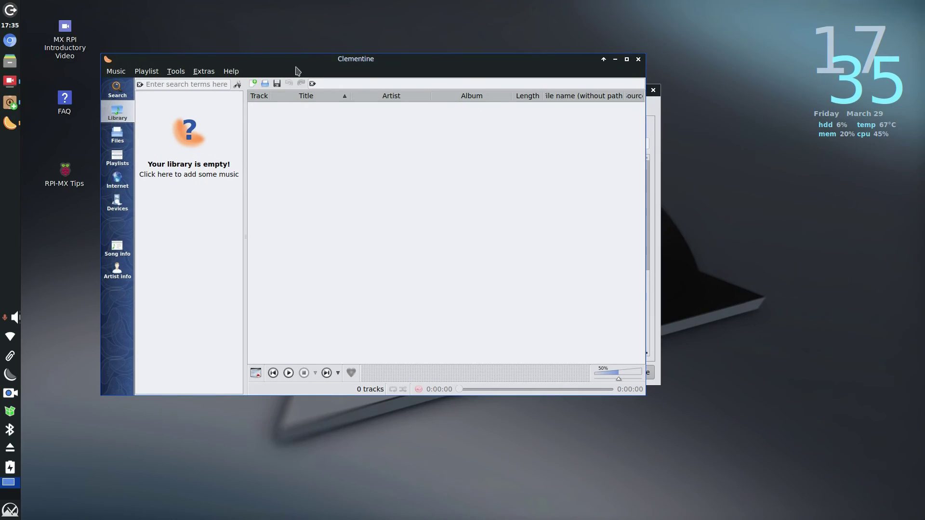
{"action": "left_click", "coordinate": [640, 61]}
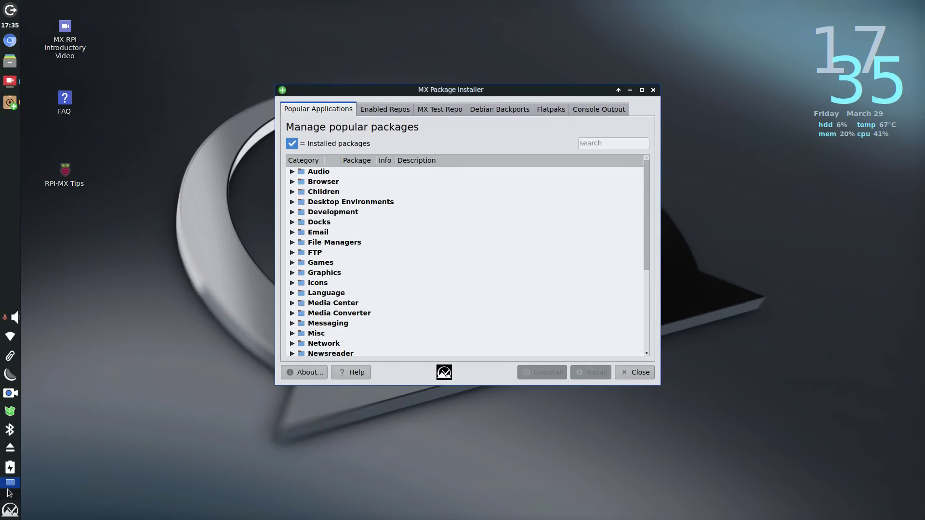
- Launch Kdenlive by searching 'kden' in the applications menu
{"action": "left_click", "coordinate": [9, 511]}
{"action": "type", "text": "kden"}
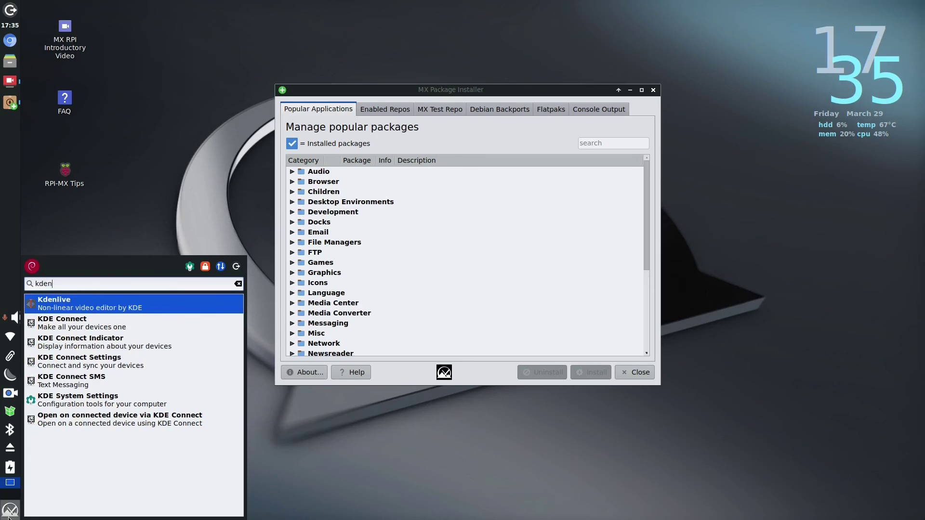
{"action": "left_click", "coordinate": [87, 311]}
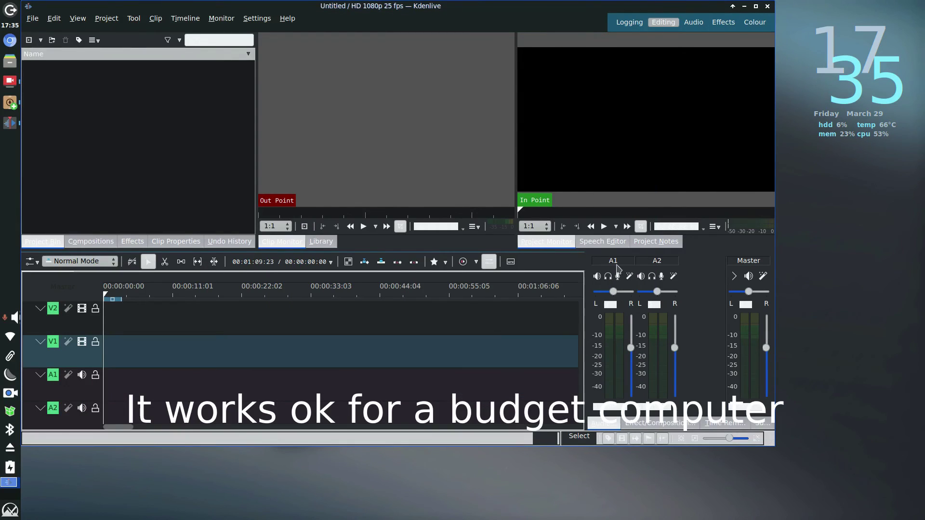
- Close Kdenlive, install Flatpak support from the Flatpaks section, accept the re-login notice, and quit
{"action": "left_click", "coordinate": [768, 6]}
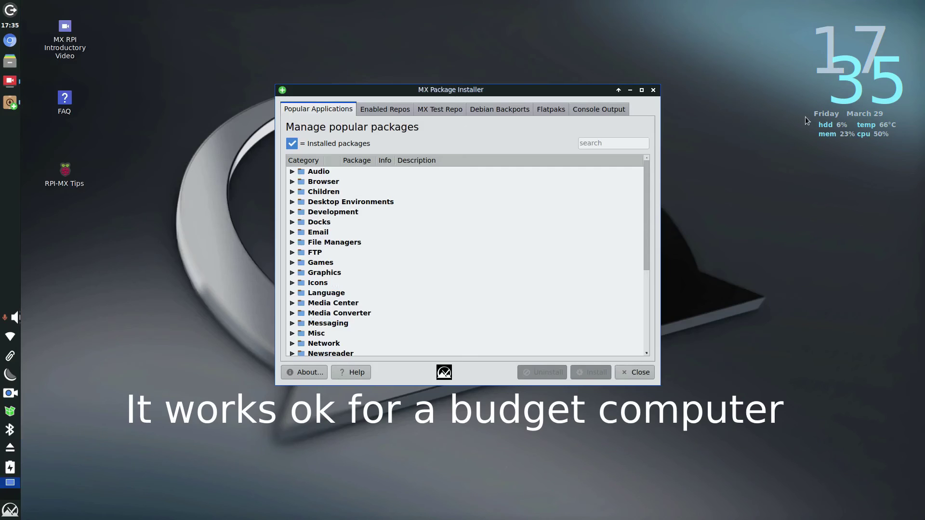
{"action": "left_click", "coordinate": [554, 111]}
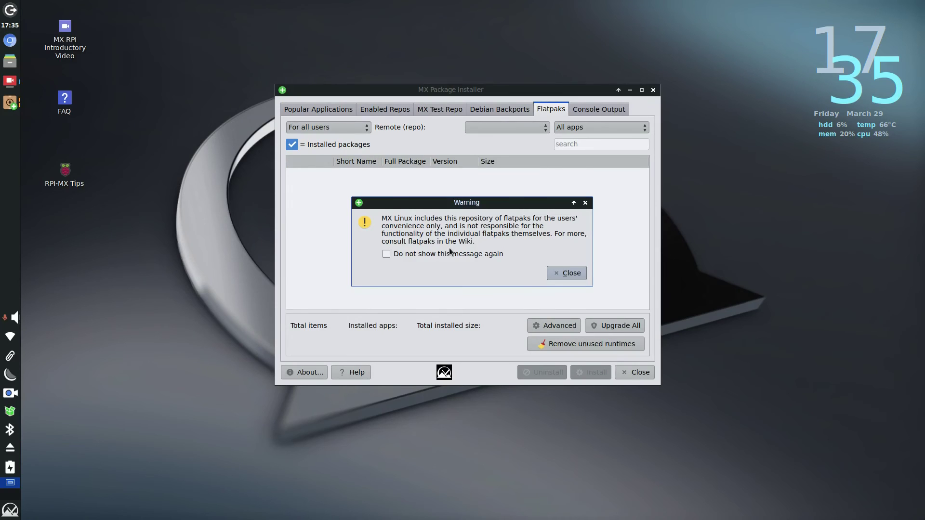
{"action": "left_click", "coordinate": [566, 273]}
{"action": "left_click", "coordinate": [522, 240]}
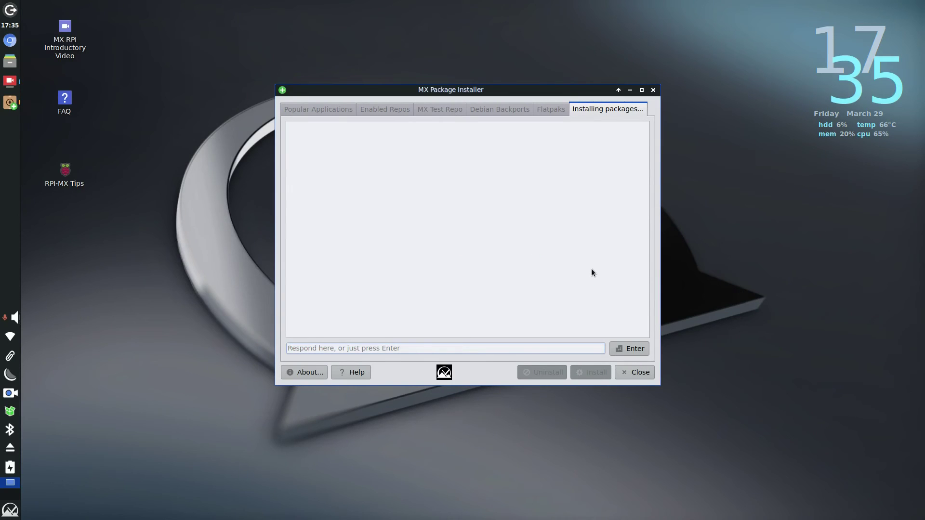
{"action": "left_click", "coordinate": [600, 280]}
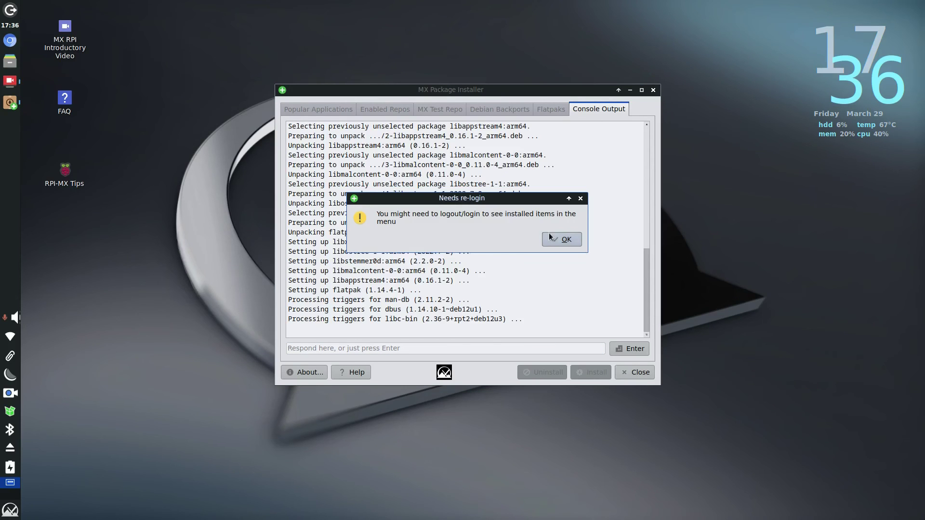
{"action": "left_click", "coordinate": [562, 239]}
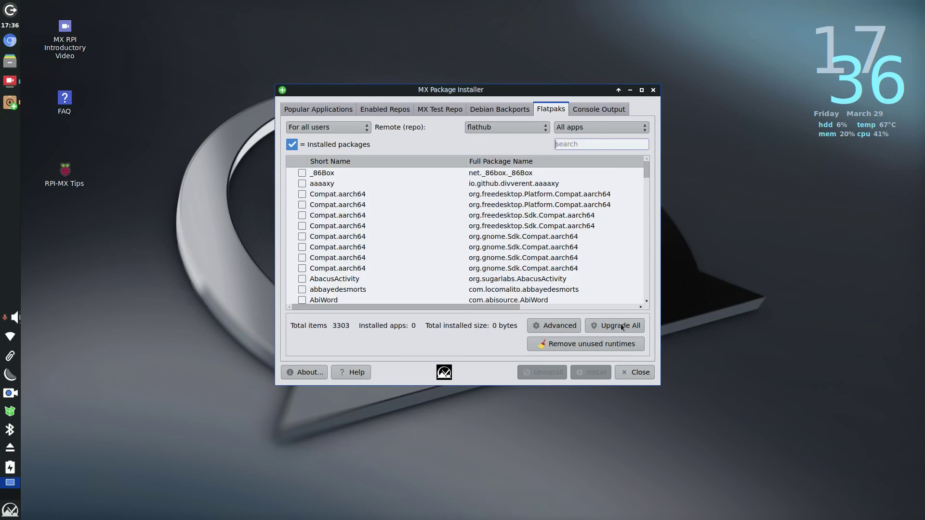
{"action": "left_click", "coordinate": [640, 378]}
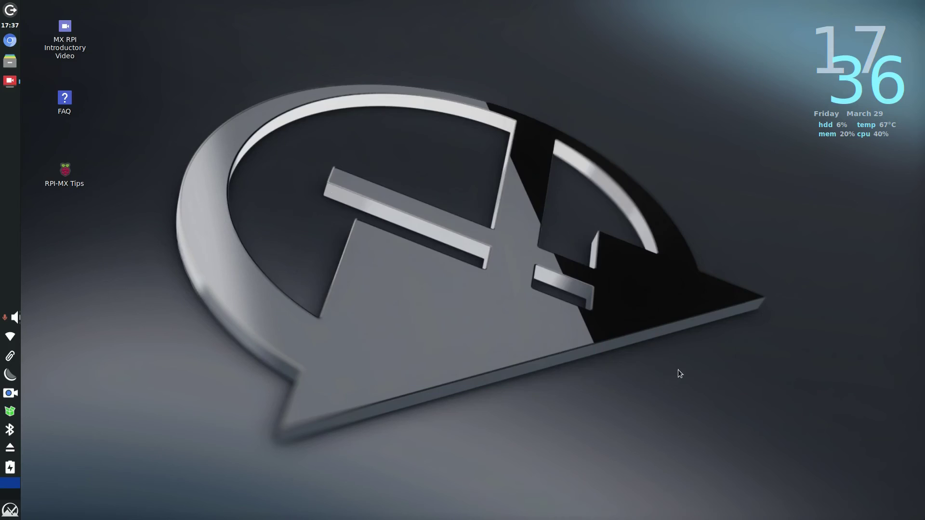
- Reopen MX Package Installer and go to the Flatpaks section, dismissing the repository warning
{"action": "left_click", "coordinate": [18, 510]}
{"action": "left_click", "coordinate": [99, 380]}
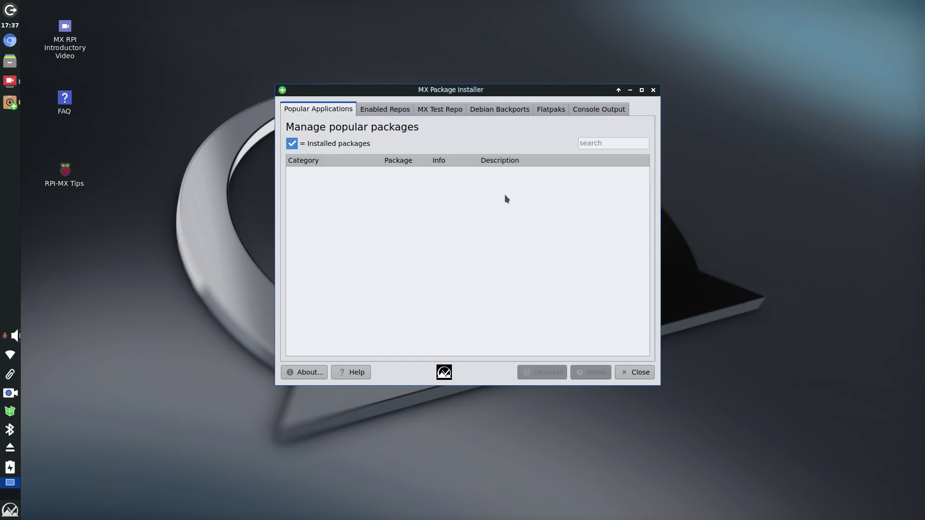
{"action": "left_click", "coordinate": [555, 109]}
{"action": "left_click", "coordinate": [563, 270]}
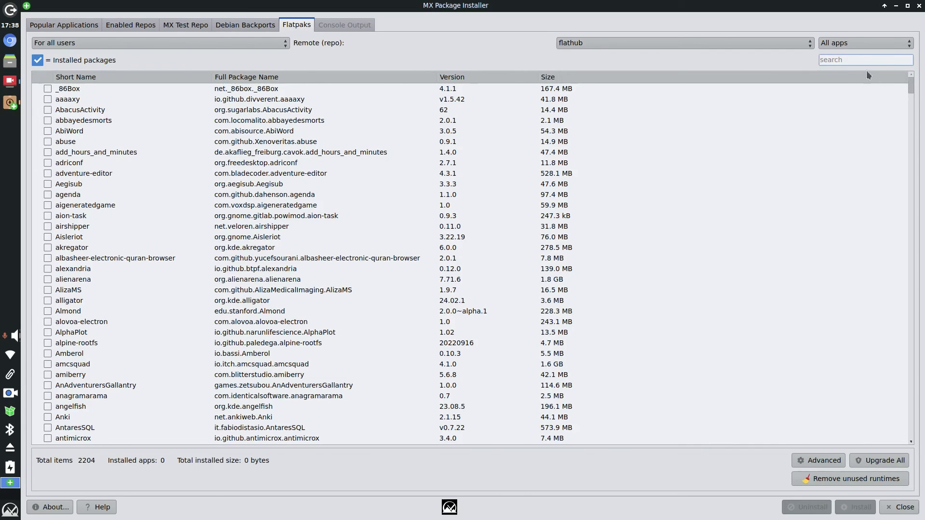
- Search for LibreOffice and install the org.libreoffice.LibreOffice flatpak
{"action": "type", "text": "libhr"}
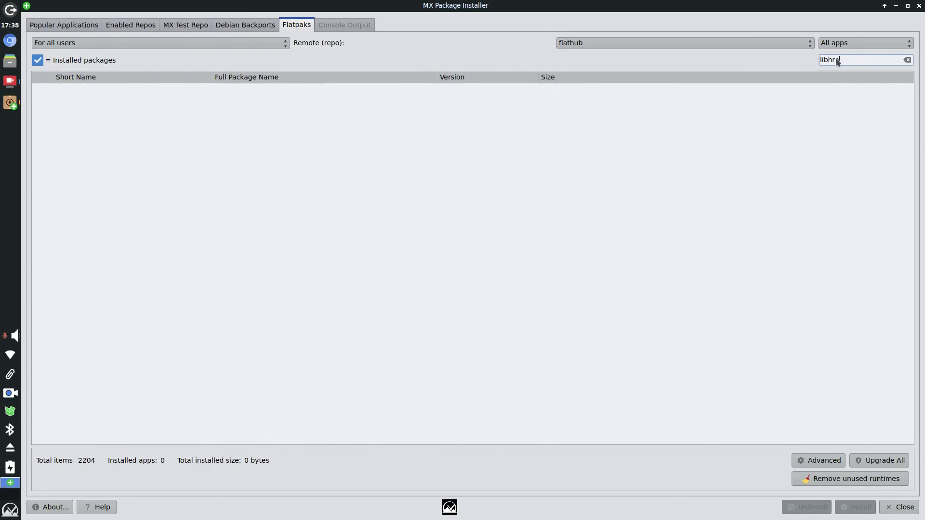
{"action": "key", "text": "BackSpace"}
{"action": "key", "text": "BackSpace"}
{"action": "type", "text": "re"}
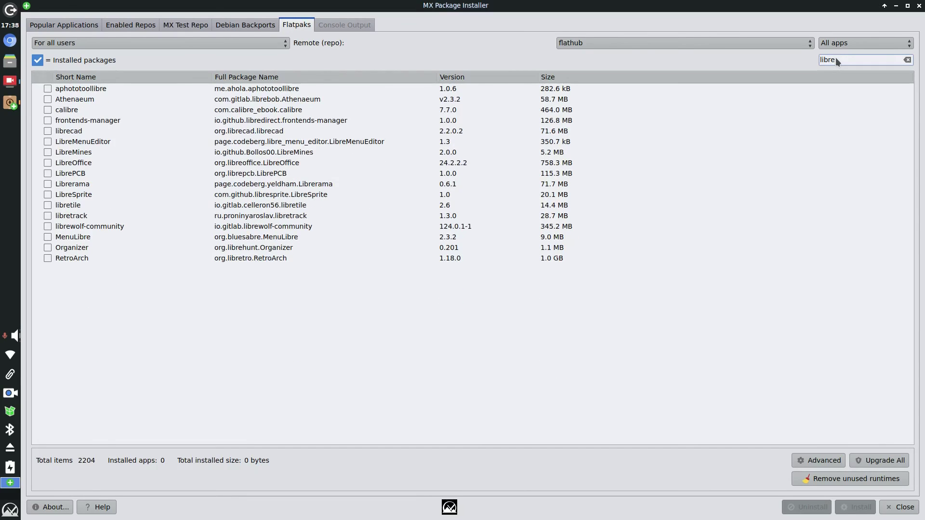
{"action": "type", "text": "offi"}
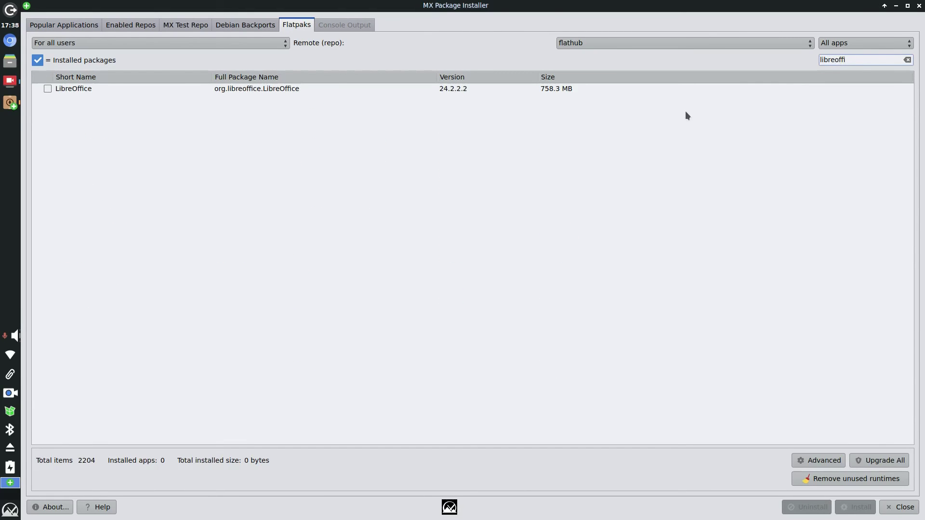
{"action": "left_click", "coordinate": [48, 88]}
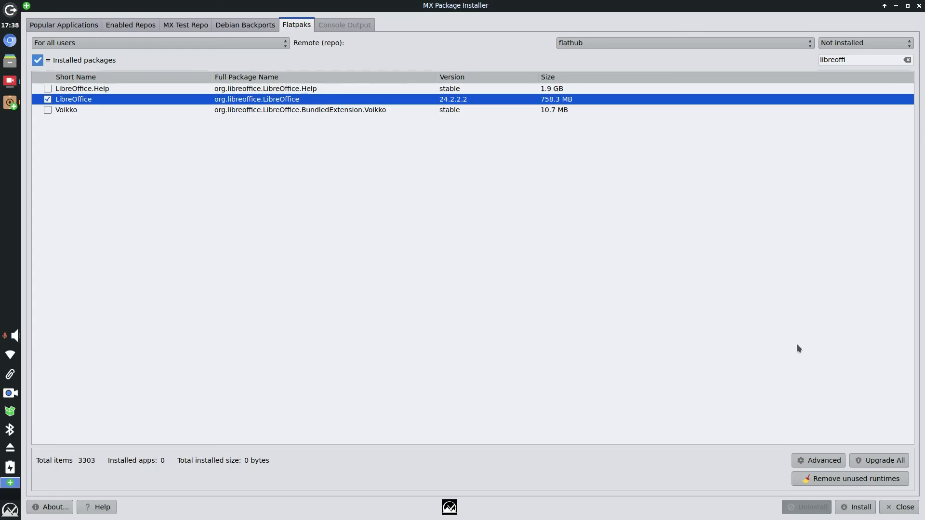
{"action": "left_click", "coordinate": [856, 507]}
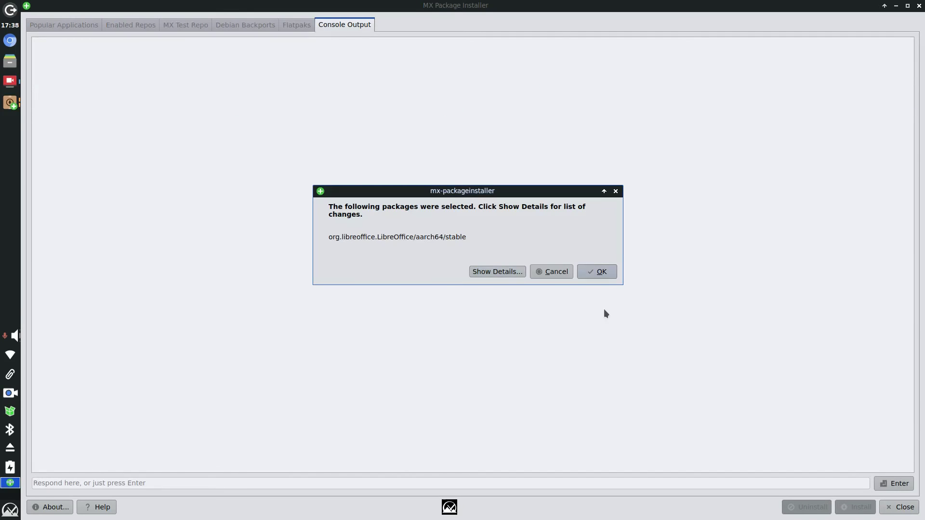
{"action": "left_click", "coordinate": [596, 273]}
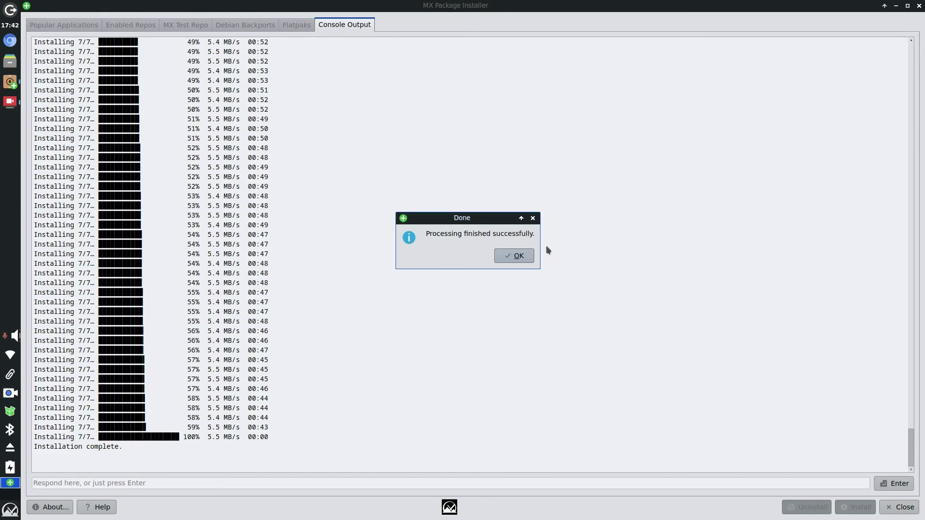
- Close the installer and launch LibreOffice Calc via a 'libre' search, disabling startup tips
{"action": "left_click", "coordinate": [513, 255]}
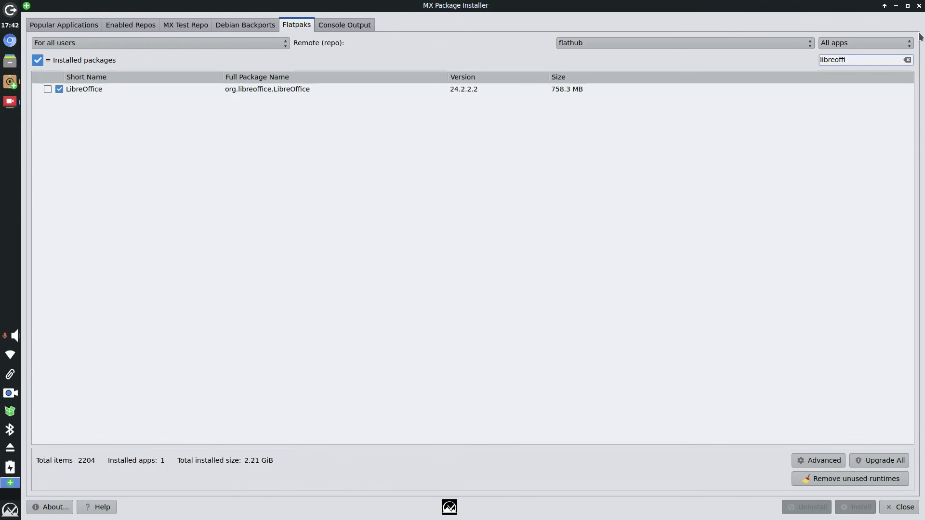
{"action": "left_click", "coordinate": [919, 6]}
{"action": "left_click", "coordinate": [10, 511]}
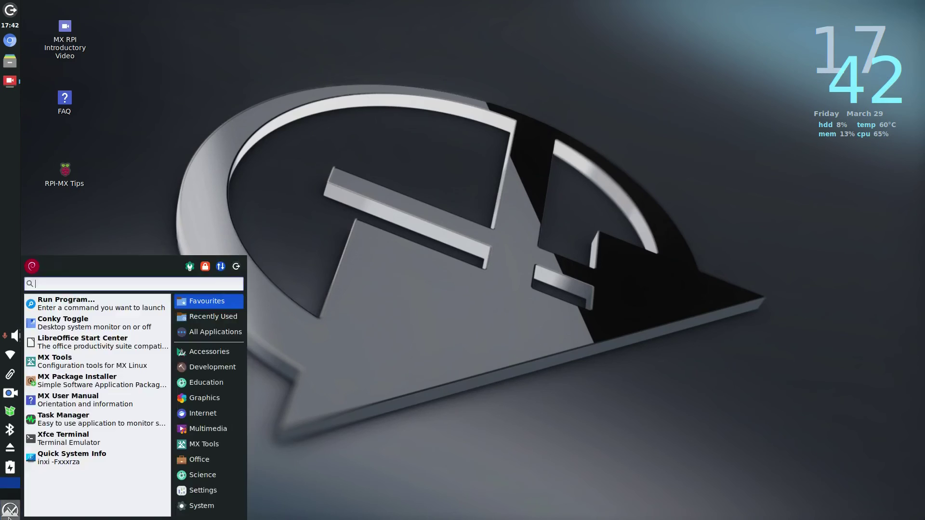
{"action": "type", "text": "libre"}
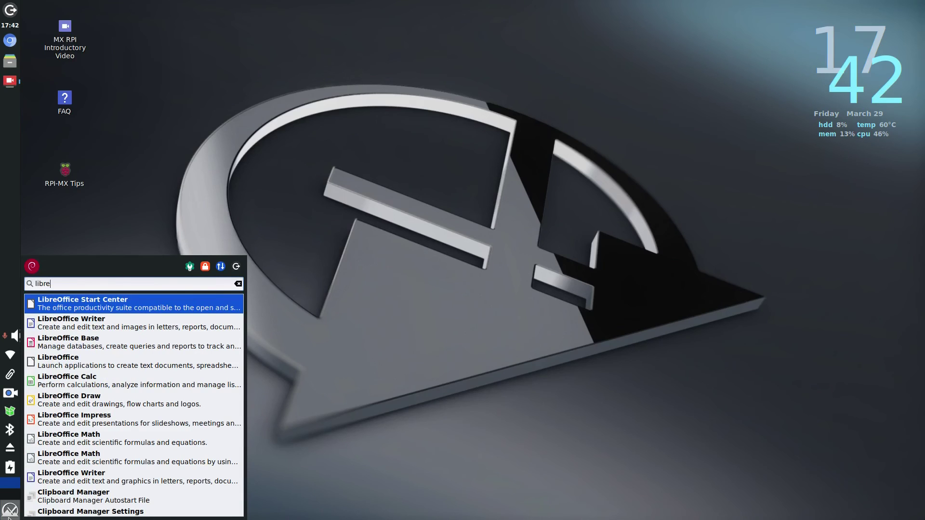
{"action": "left_click", "coordinate": [118, 386]}
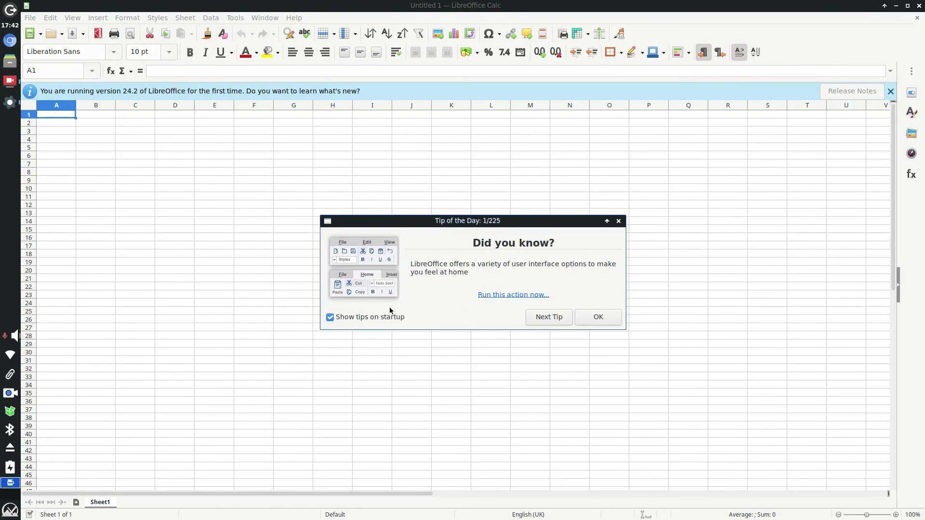
{"action": "left_click", "coordinate": [385, 318]}
{"action": "left_click", "coordinate": [609, 320]}
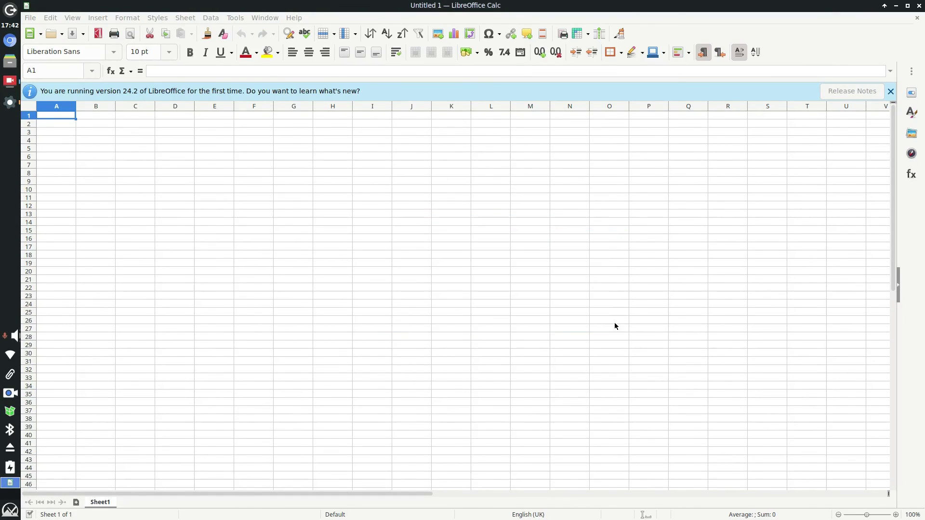
- Enter test text in cells C7, H14 and J28, then close the spreadsheet without saving
{"action": "left_click", "coordinate": [147, 164]}
{"action": "type", "text": "asdf"}
{"action": "left_click", "coordinate": [333, 222]}
{"action": "type", "text": "sdaf"}
{"action": "left_click", "coordinate": [425, 339]}
{"action": "type", "text": "asdf"}
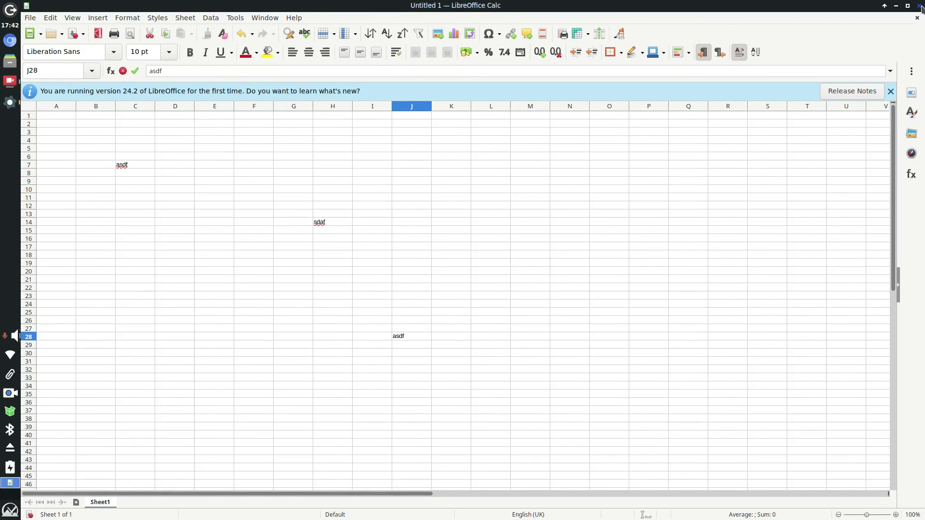
{"action": "key", "text": "ctrl+w"}
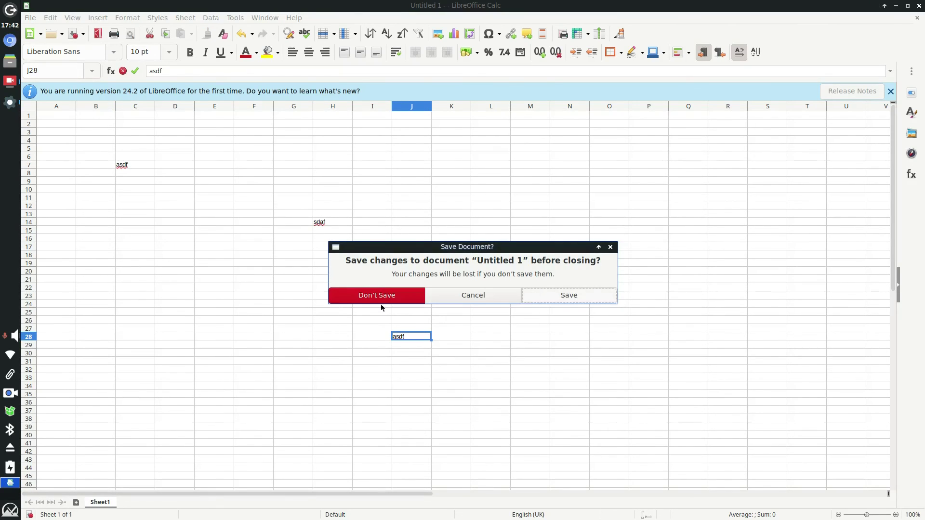
{"action": "left_click", "coordinate": [364, 298]}
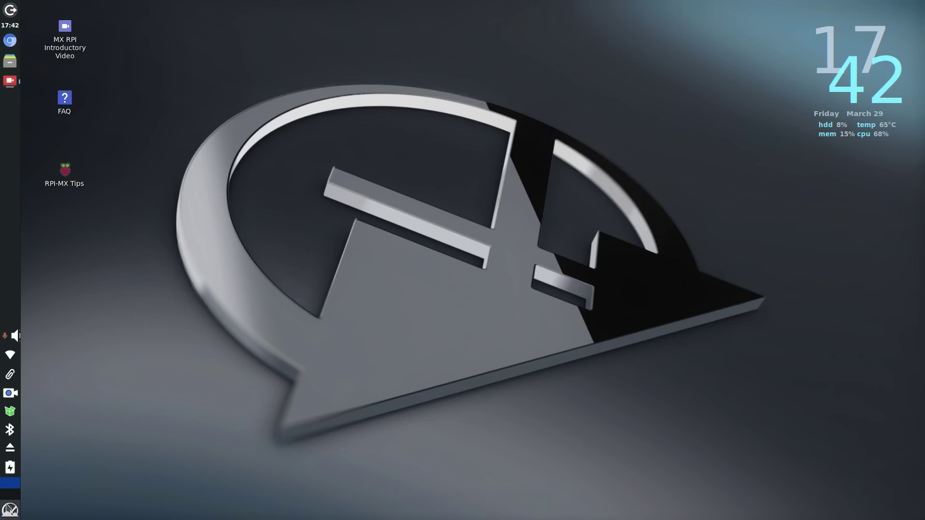
- Relaunch MX Package Installer and view the Popular Applications and Debian Backports lists
{"action": "left_click", "coordinate": [10, 512]}
{"action": "left_click", "coordinate": [92, 383]}
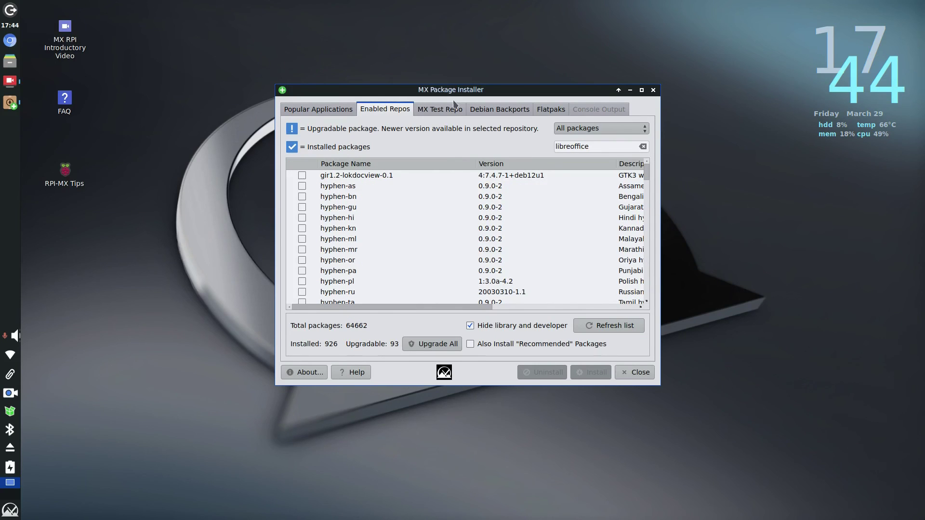
{"action": "left_click", "coordinate": [302, 109]}
{"action": "left_click", "coordinate": [499, 109]}
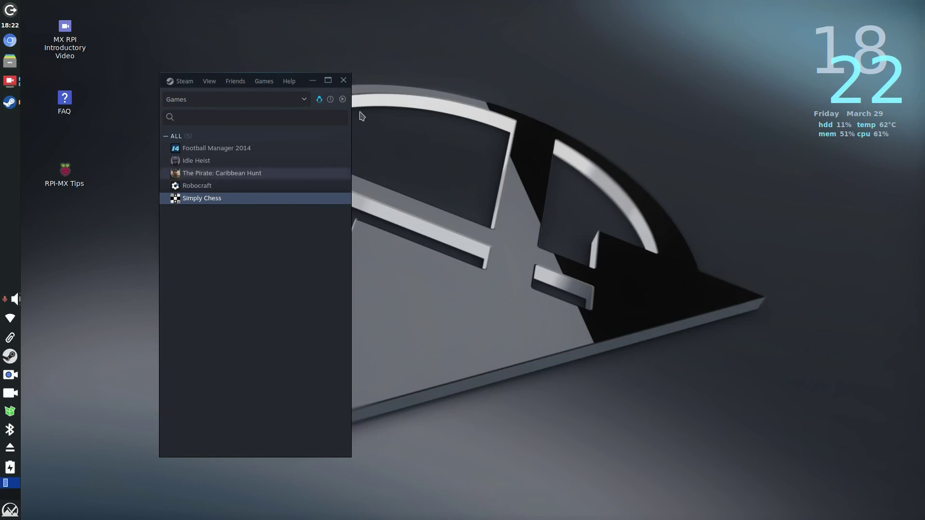
- Close the Steam games library window
{"action": "left_click", "coordinate": [344, 80]}
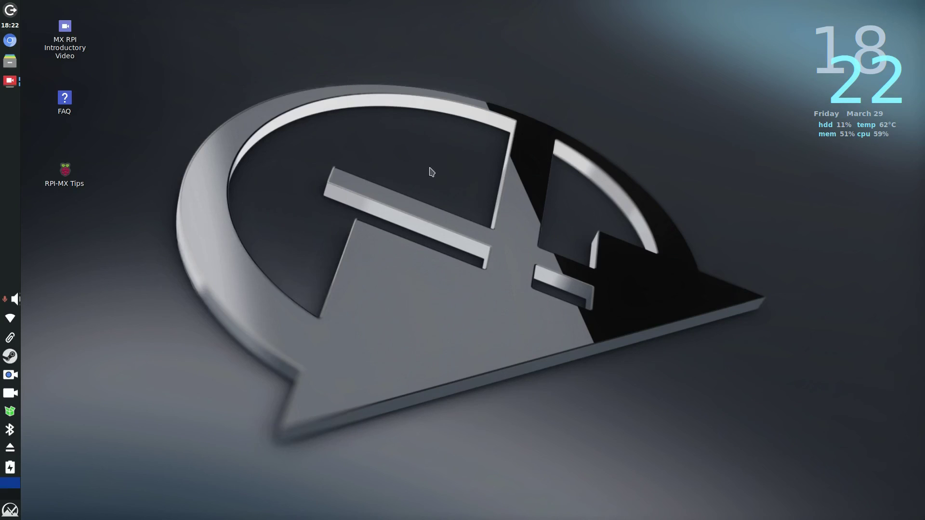